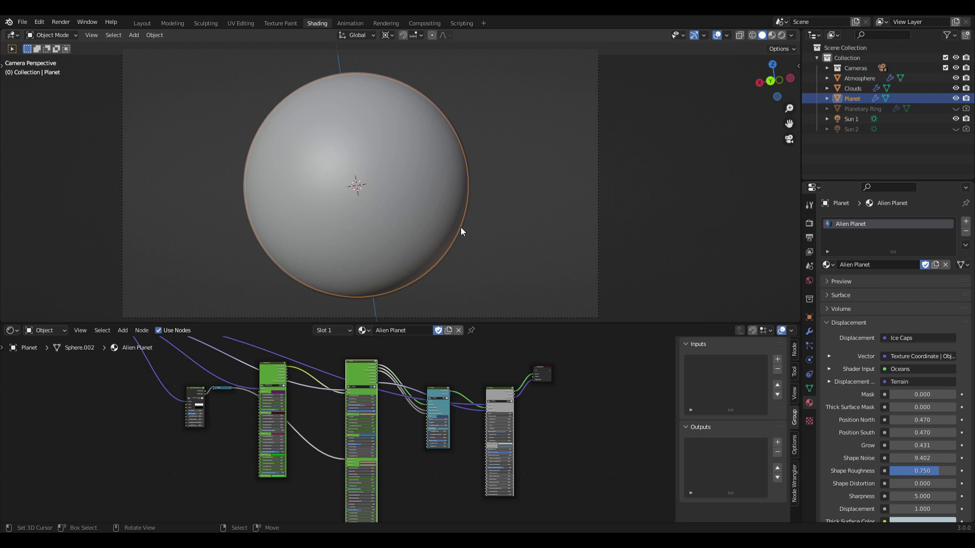
# - Install the planet_generator_addon.py add-on through the preferences and enable Material: Planet Generator
pyautogui.click(39, 22)
pyautogui.click(78, 169)
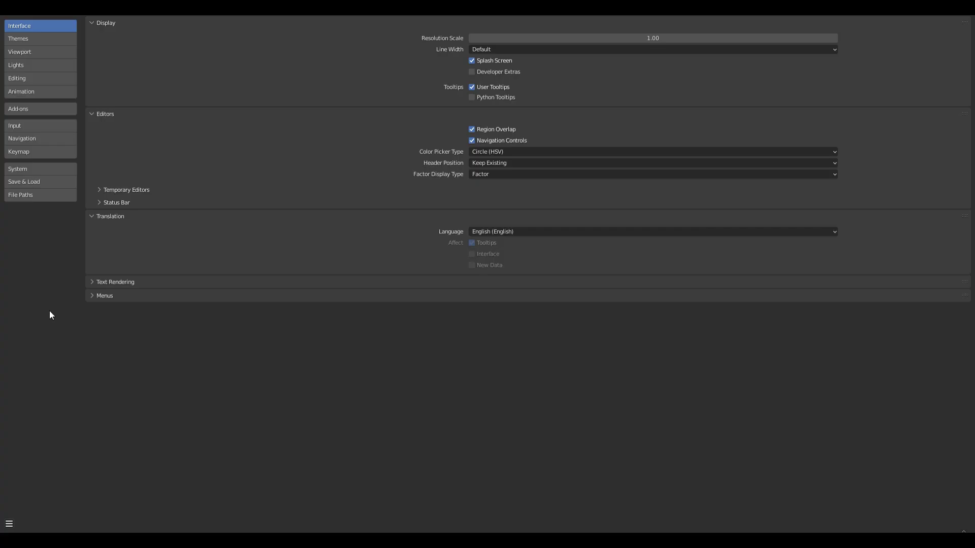
pyautogui.click(37, 115)
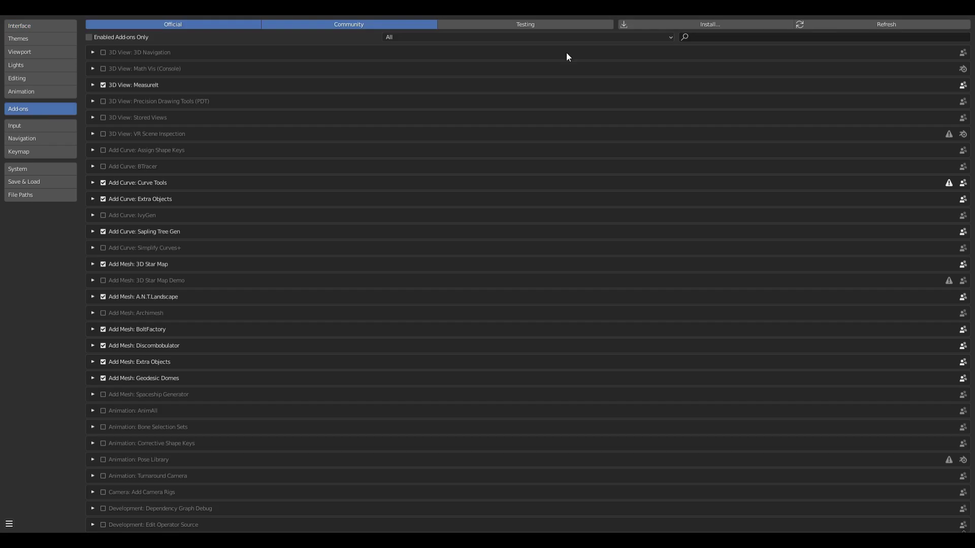
pyautogui.click(710, 25)
pyautogui.click(68, 88)
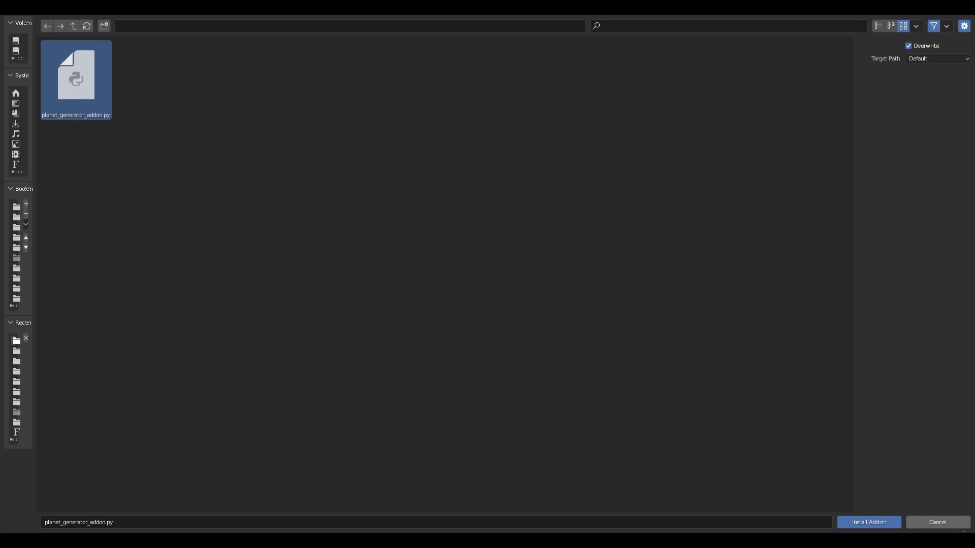
pyautogui.click(869, 523)
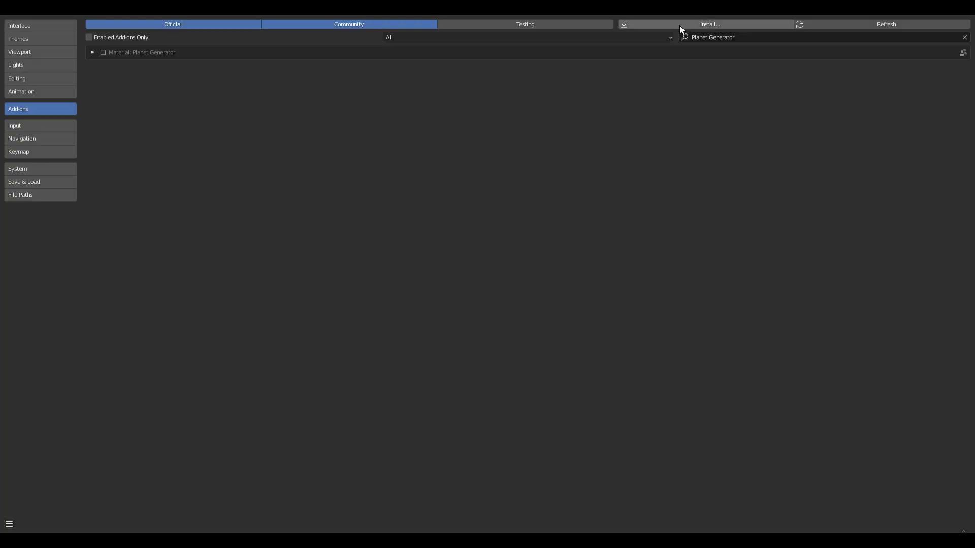
pyautogui.click(94, 53)
pyautogui.click(103, 53)
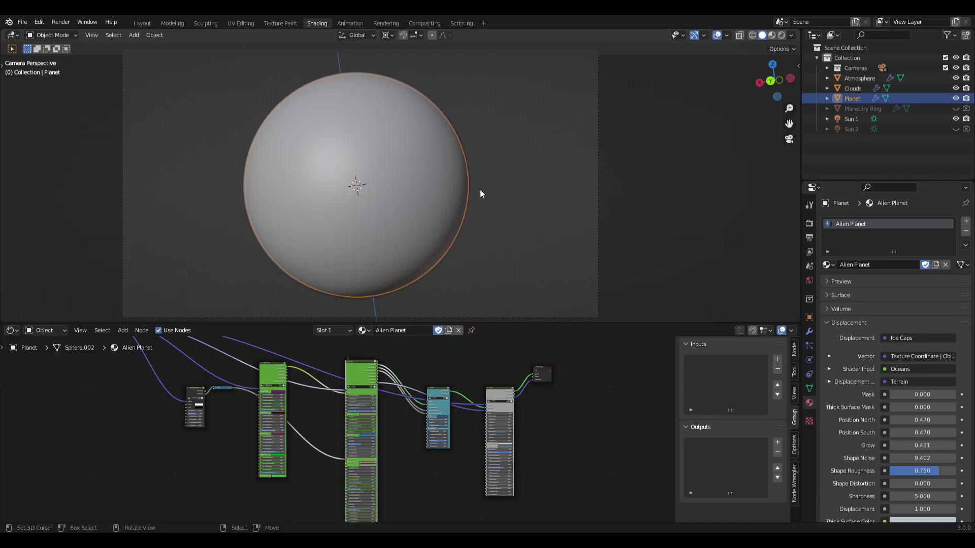
# - Display the Planet Generator settings beside the scene, checking their Import mode, and switch the viewport to rendered shading
pyautogui.press('n')
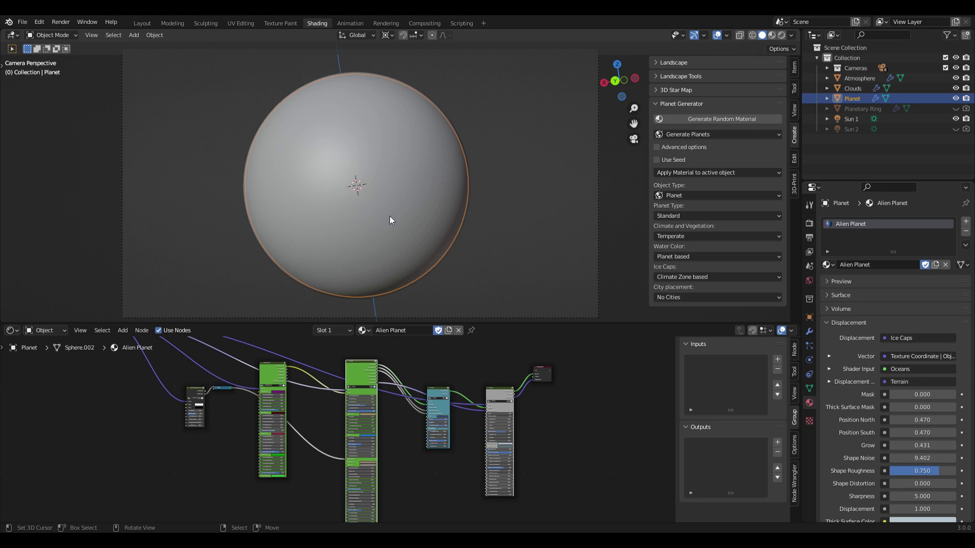
pyautogui.click(720, 133)
pyautogui.click(676, 168)
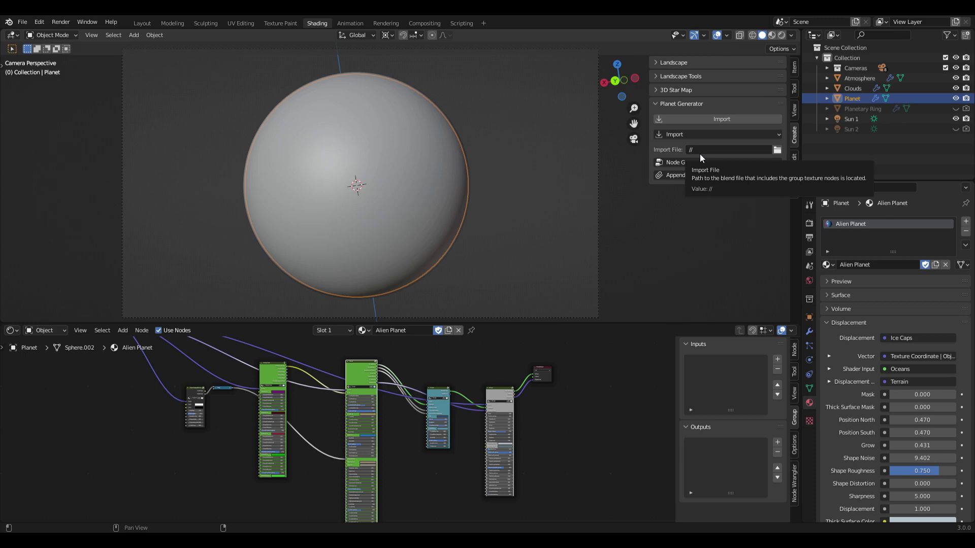
pyautogui.hotkey('ctrl', 'z')
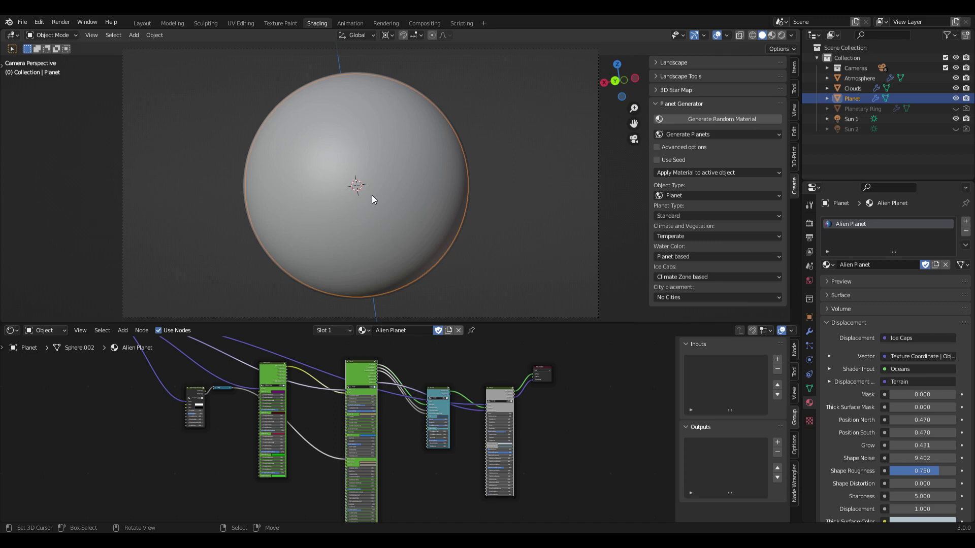
pyautogui.click(782, 35)
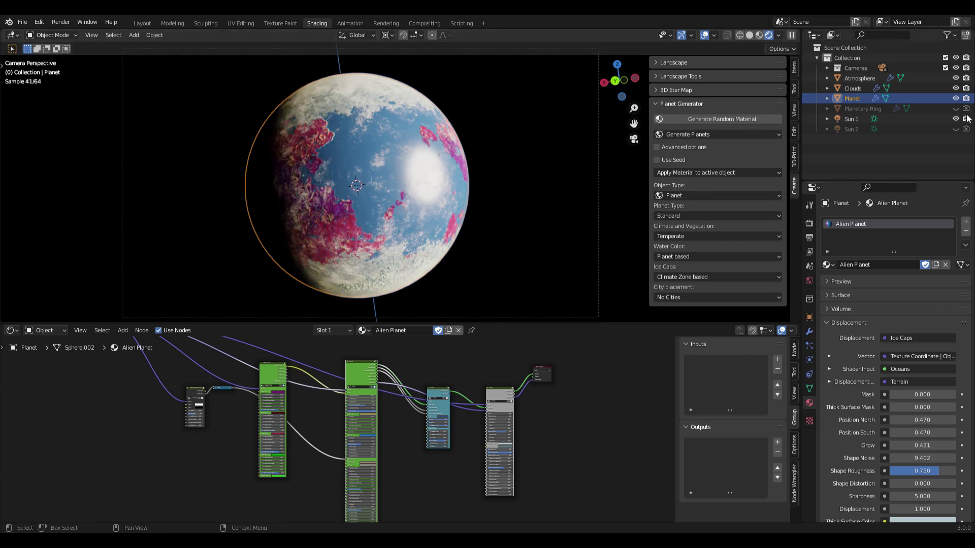
# - Try the City Planet and Volcanic Planet materials on the planet and restore Alien Planet
pyautogui.click(827, 265)
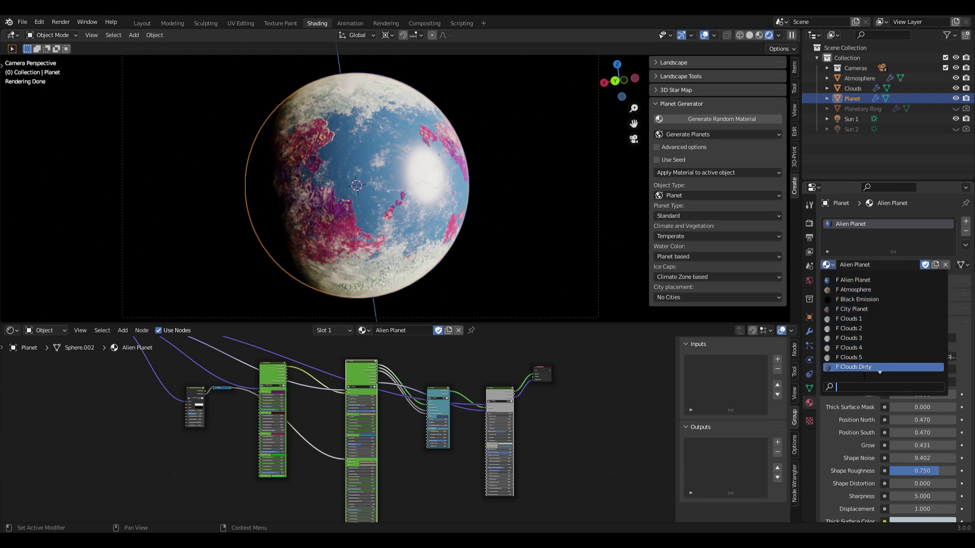
pyautogui.click(863, 310)
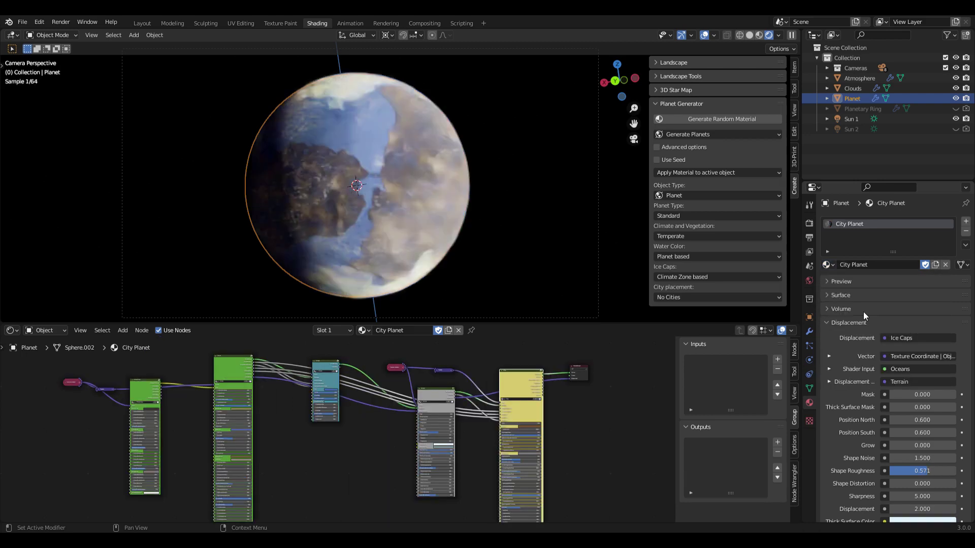
pyautogui.click(826, 264)
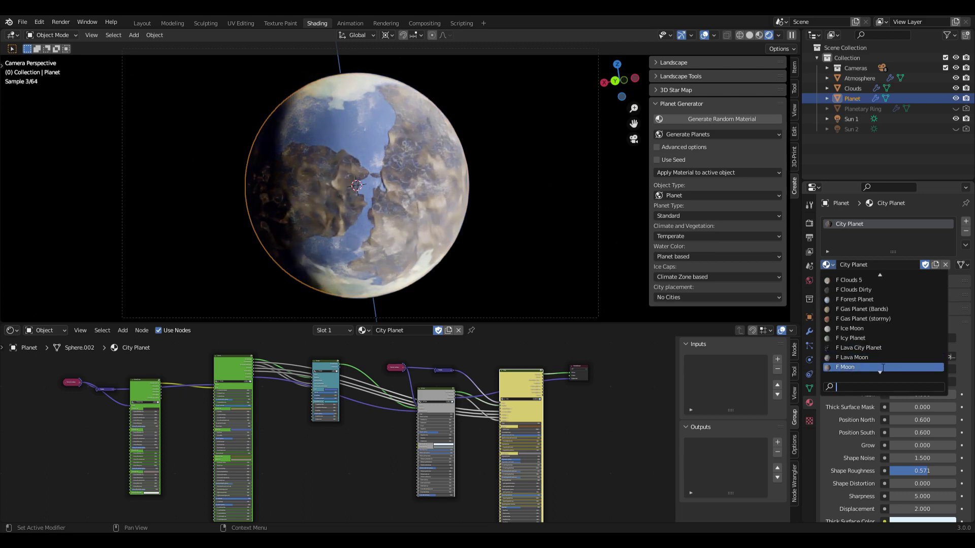
pyautogui.scroll(-2, 884, 325)
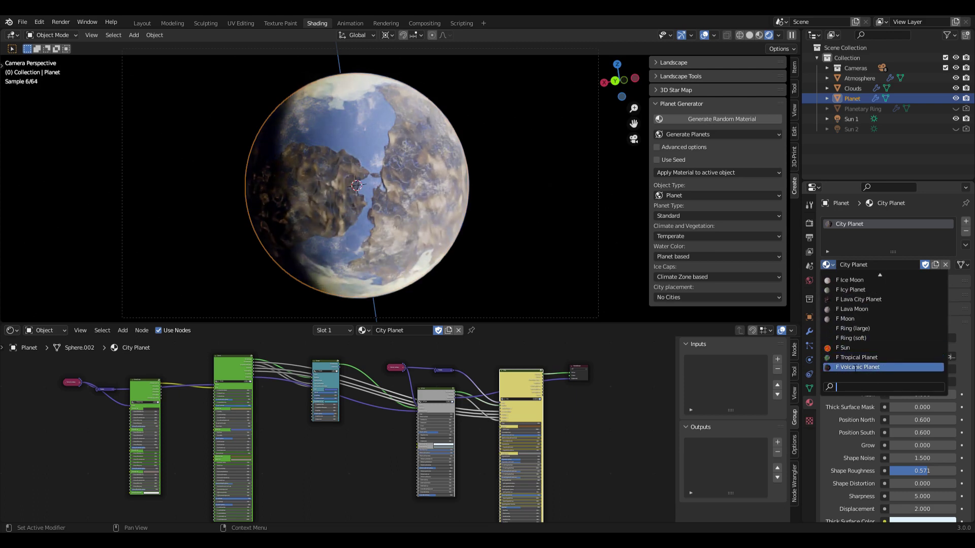
pyautogui.click(864, 364)
pyautogui.click(828, 268)
pyautogui.click(862, 367)
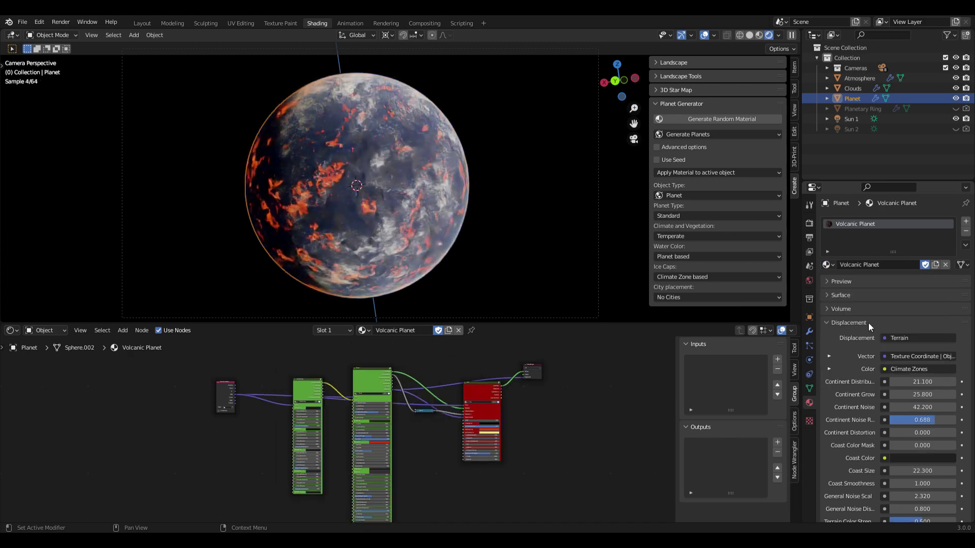
pyautogui.click(826, 266)
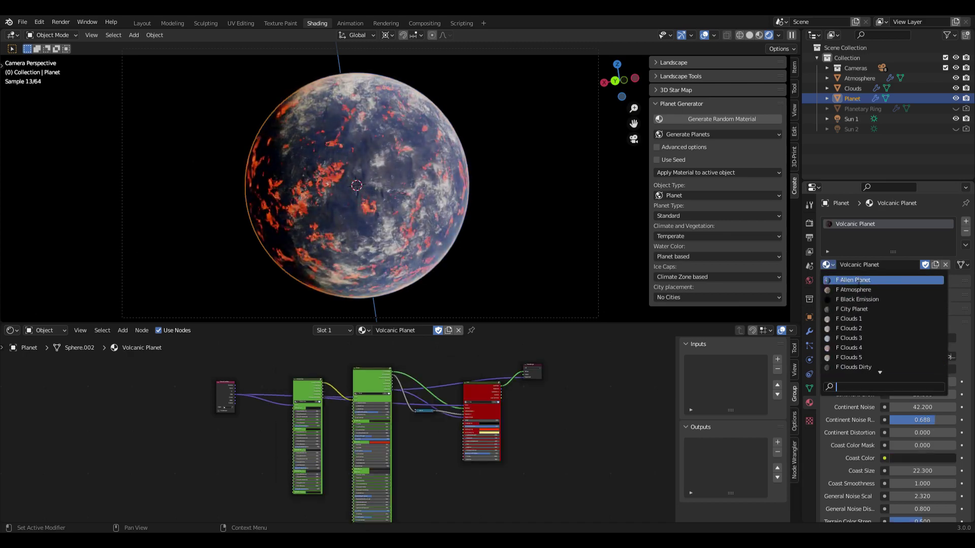
pyautogui.click(864, 281)
# - Try the Clouds 5 and Clouds 2 materials on the Clouds object and restore Clouds 4
pyautogui.click(853, 89)
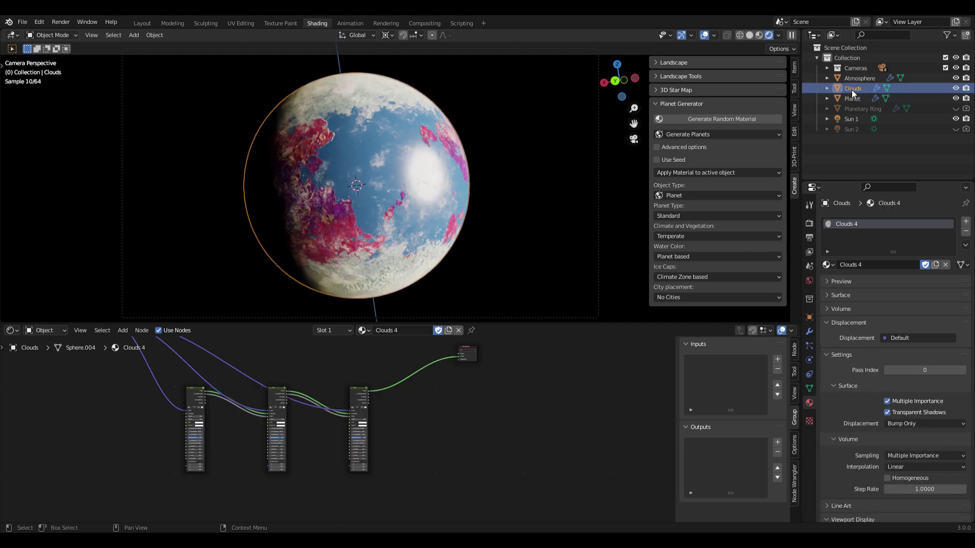
pyautogui.click(828, 264)
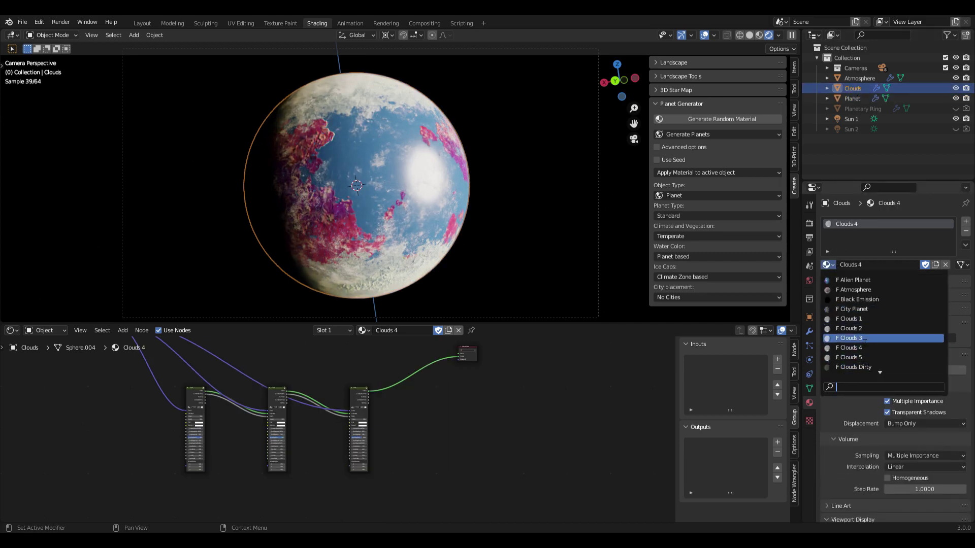
pyautogui.click(850, 358)
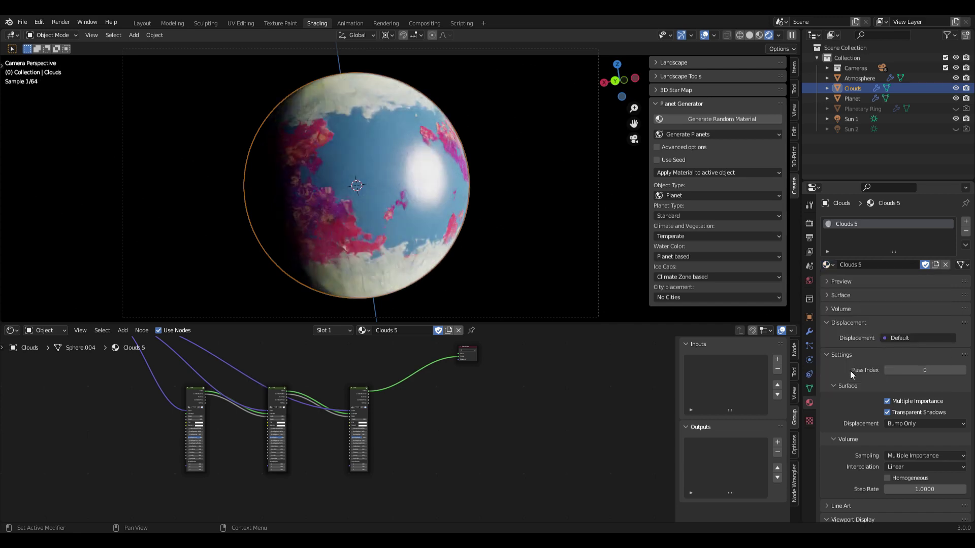
pyautogui.click(828, 265)
pyautogui.click(851, 329)
pyautogui.click(828, 264)
pyautogui.click(851, 347)
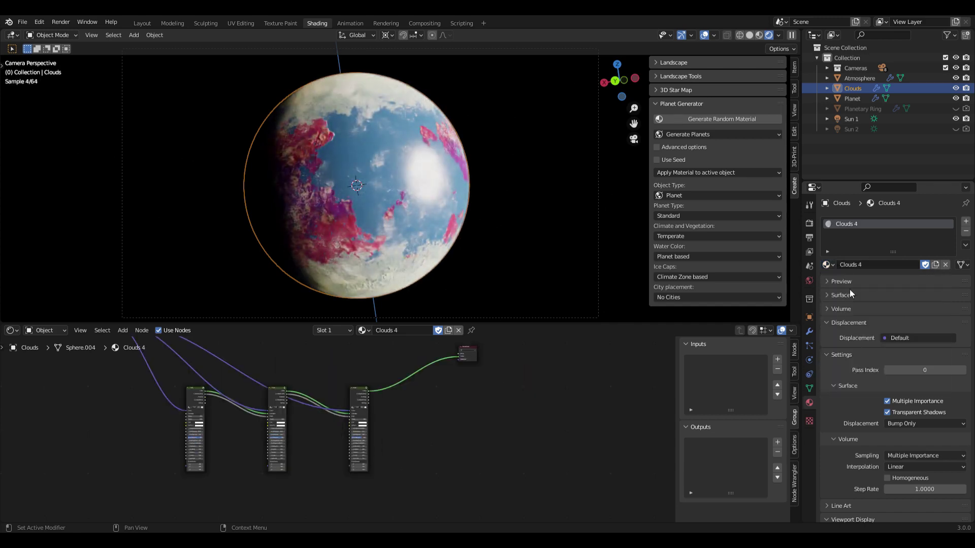
# - Try scaling the Atmosphere object up by a factor of about 1.063 and undo the resize
pyautogui.click(843, 78)
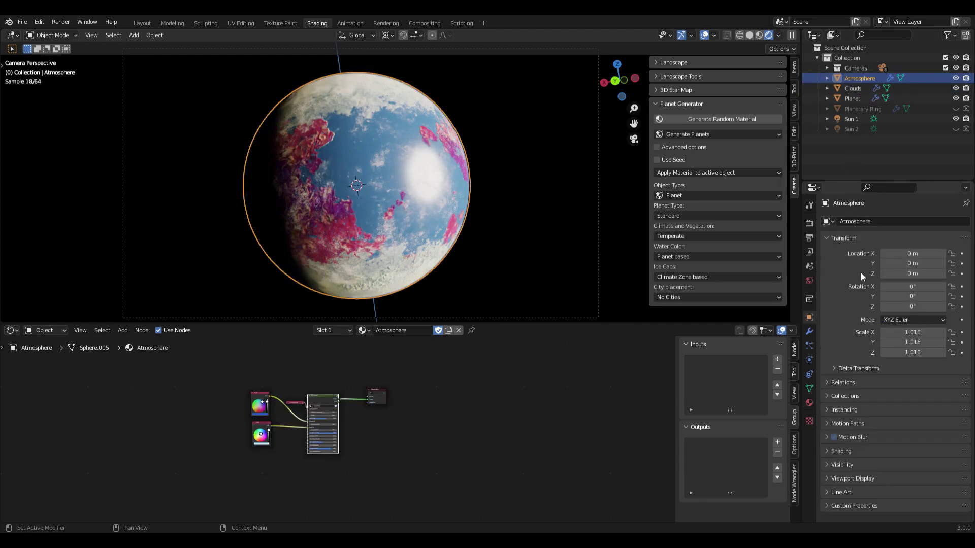
pyautogui.click(809, 402)
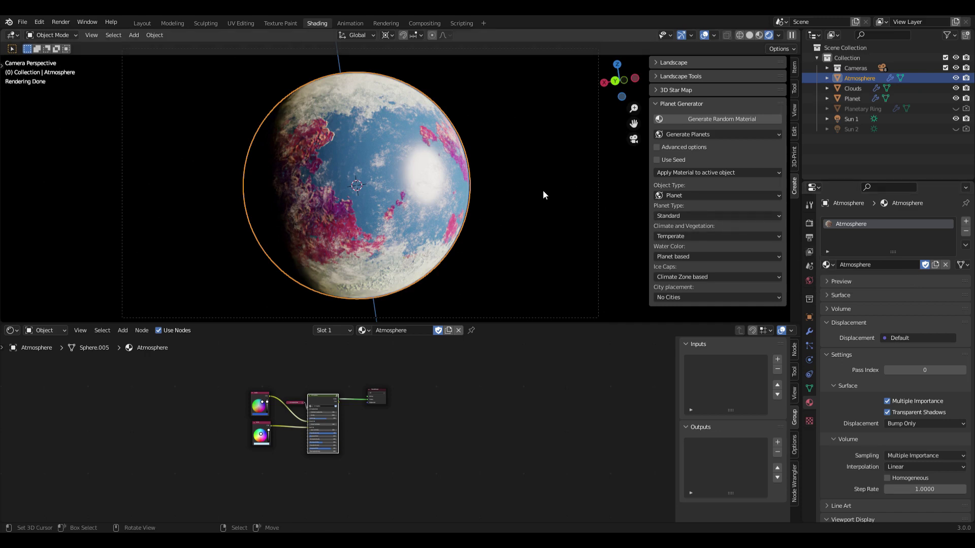
pyautogui.press('s')
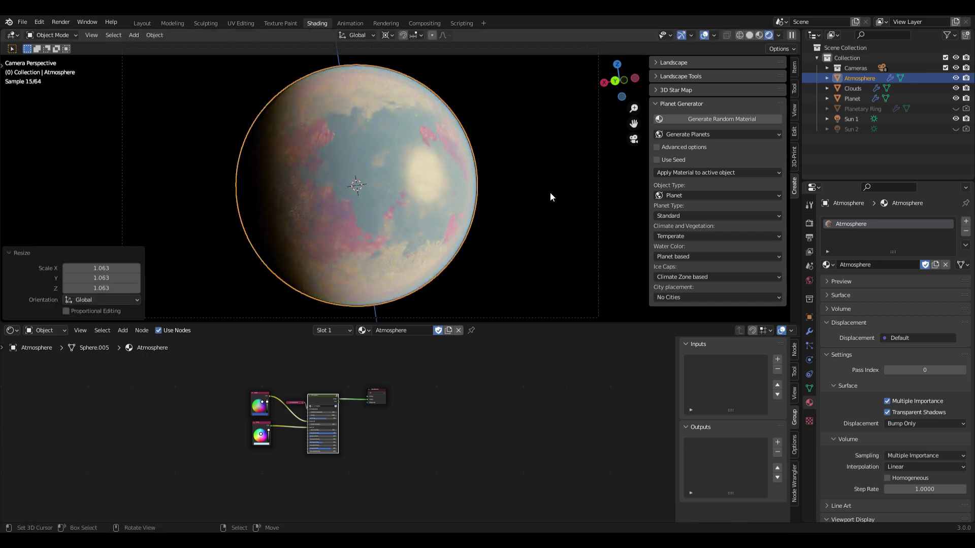
pyautogui.hotkey('ctrl', 'z')
pyautogui.click(838, 80)
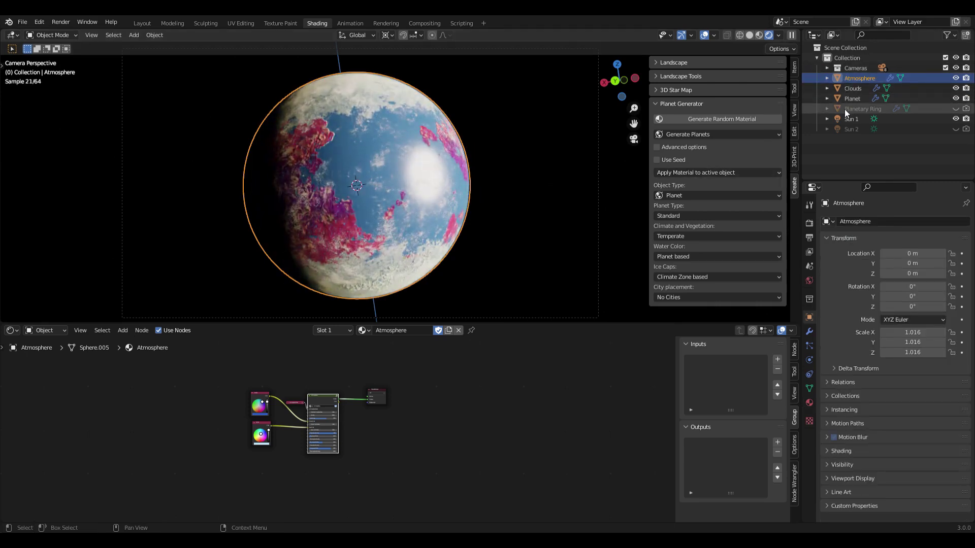
# - Reveal the Planetary Ring around the planet, select it and hide it again
pyautogui.click(955, 110)
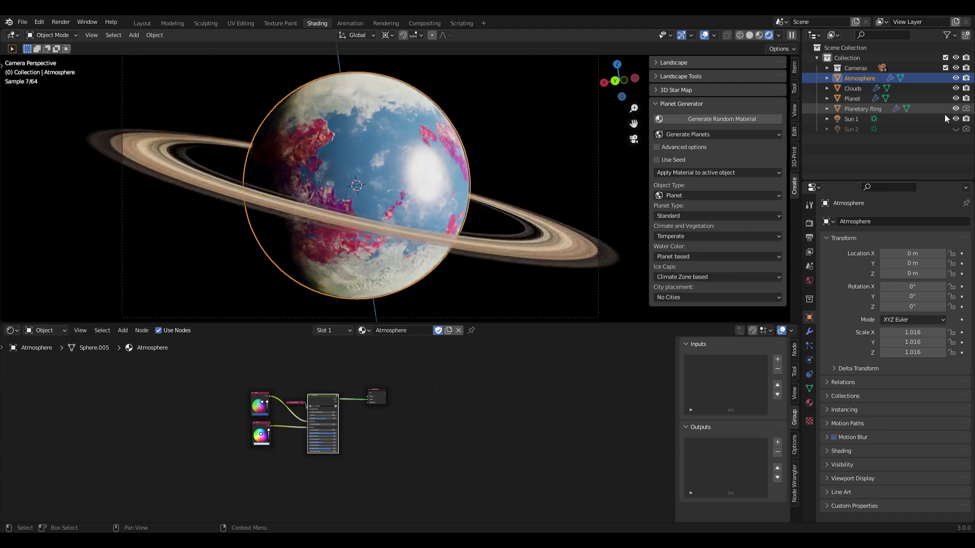
pyautogui.click(574, 243)
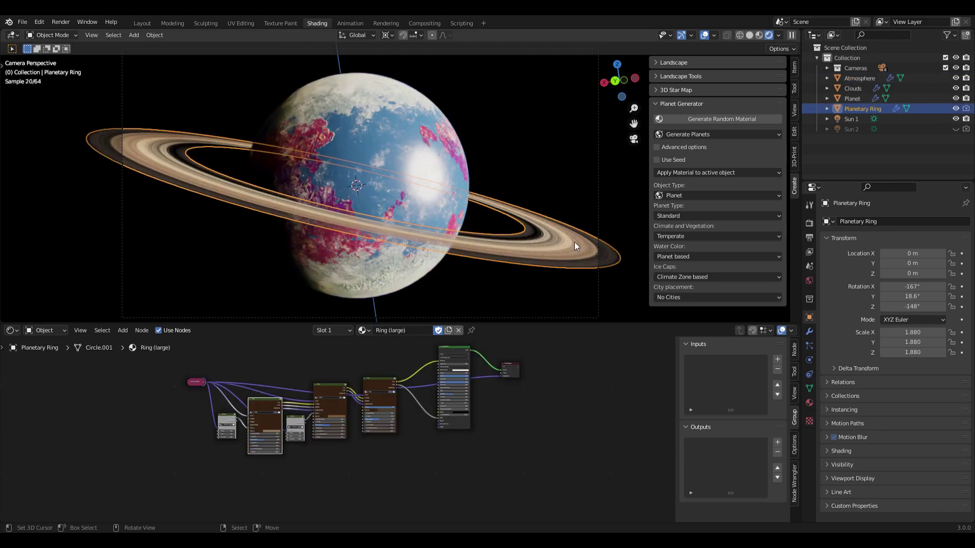
pyautogui.press('h')
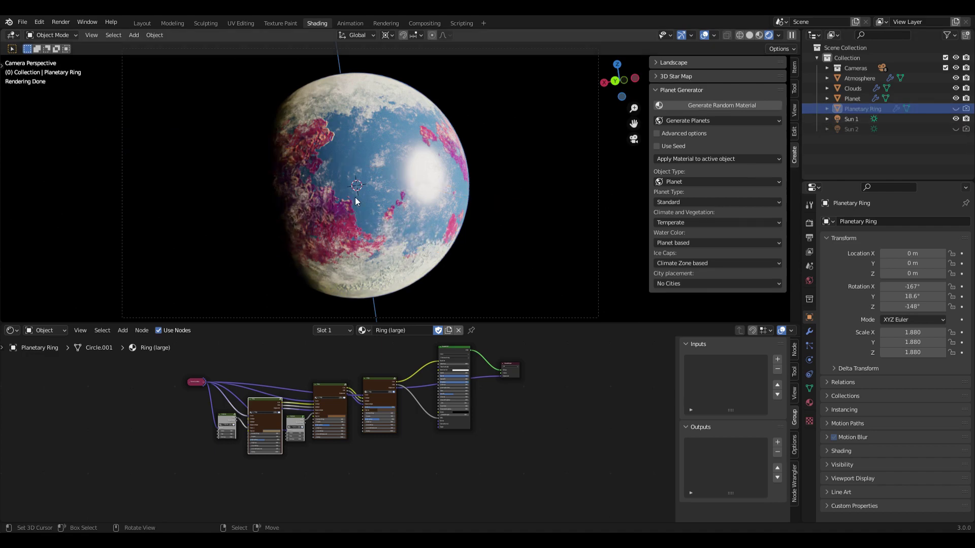
# - Select the Planet object and enlarge the shader editor so its Alien Planet nodes are readable
pyautogui.click(852, 98)
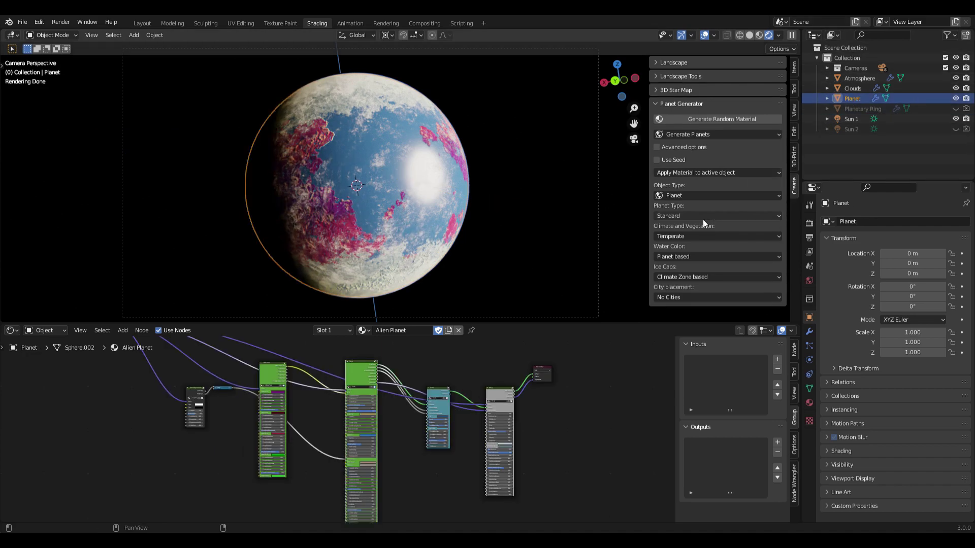
pyautogui.moveTo(248, 329); pyautogui.dragTo(254, 182)
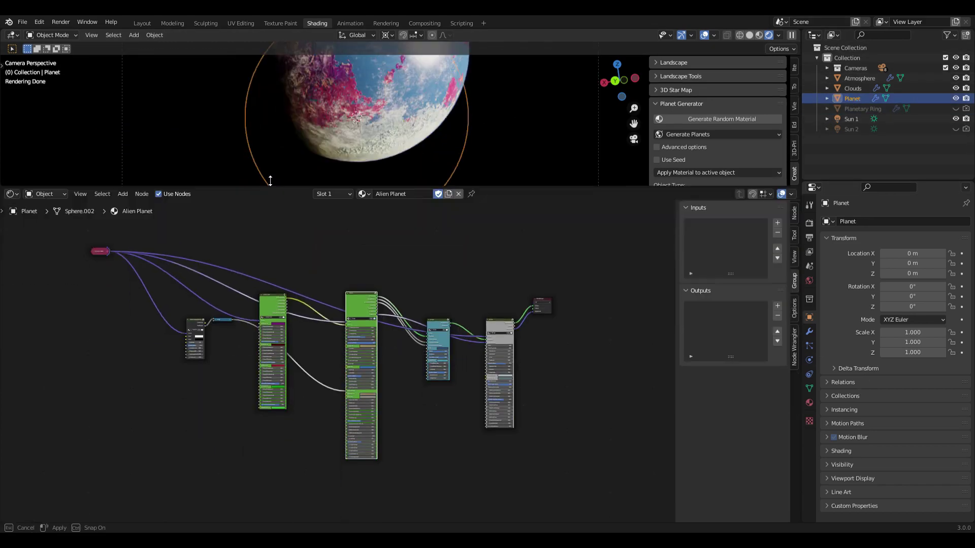
pyautogui.scroll(3, 431, 285)
pyautogui.keyDown('ctrl'); pyautogui.scroll(-1, 478, 360); pyautogui.keyUp('ctrl')
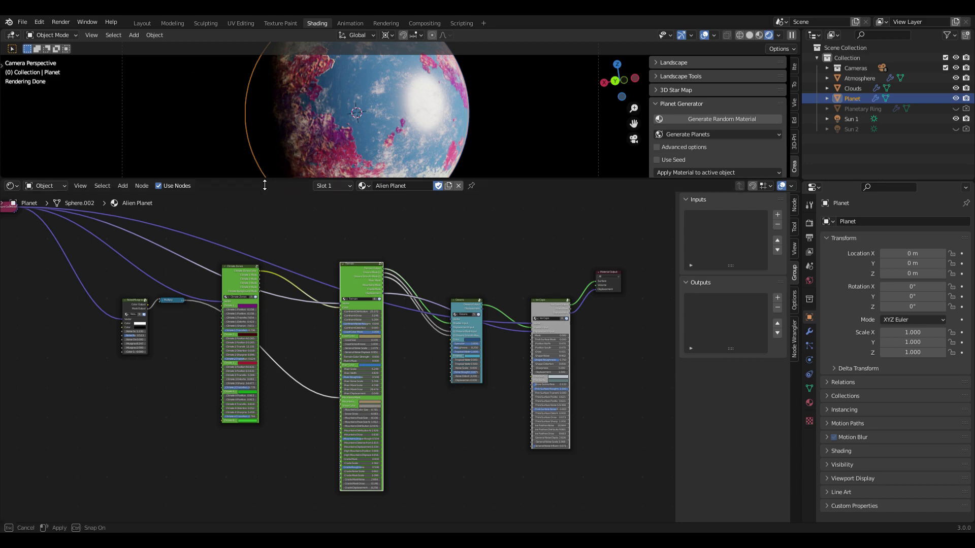
pyautogui.moveTo(264, 179); pyautogui.dragTo(264, 210)
pyautogui.scroll(5, 296, 293)
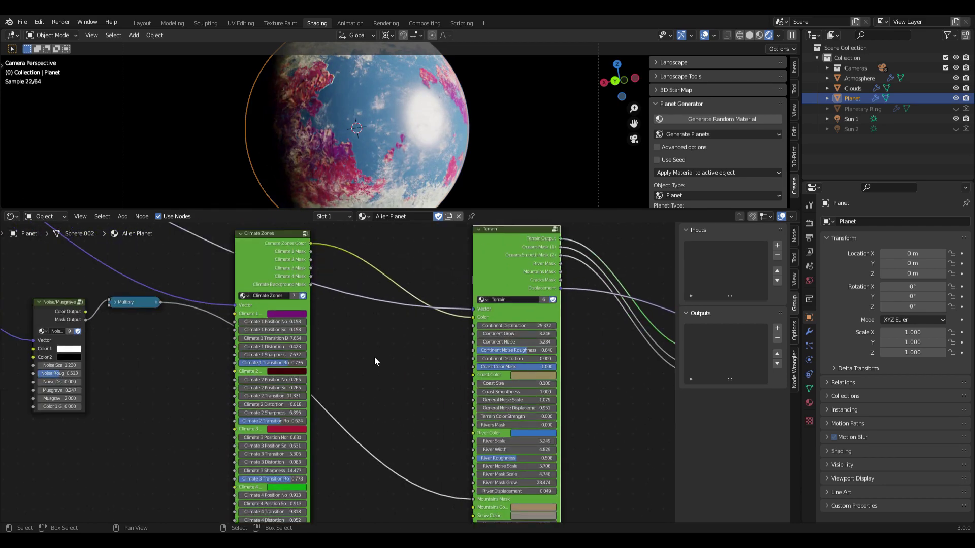
# - In the Climate Zones node, set the Climate 1 color to green and Climate 1 Position North to 0.358
pyautogui.click(277, 243)
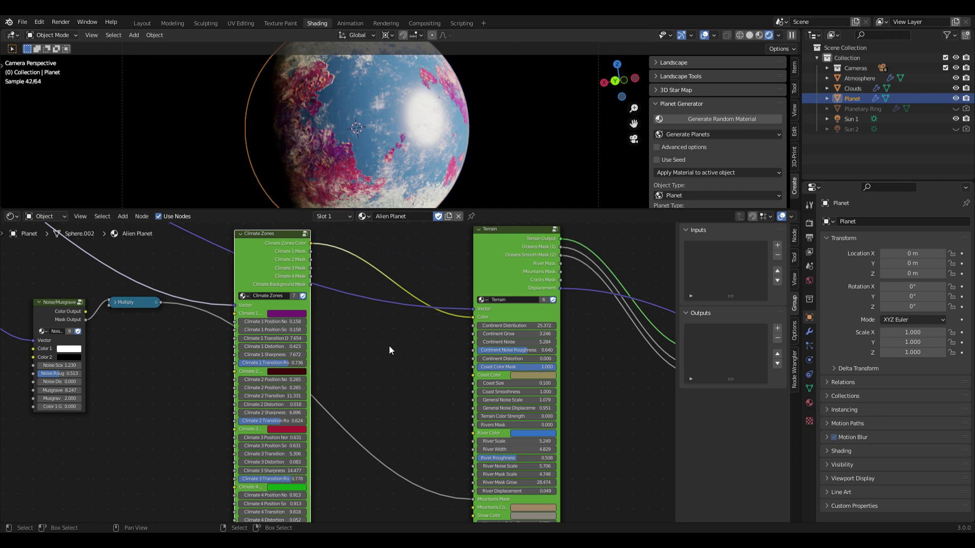
pyautogui.click(281, 315)
pyautogui.click(279, 221)
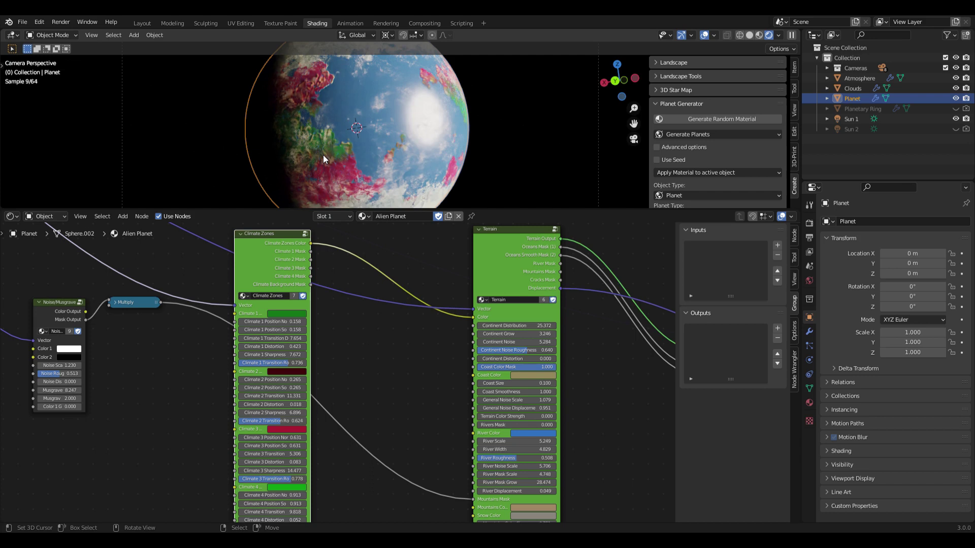
pyautogui.moveTo(274, 322)
pyautogui.mouseDown()
pyautogui.moveTo(294, 321)
pyautogui.moveTo(282, 321)
pyautogui.mouseUp()
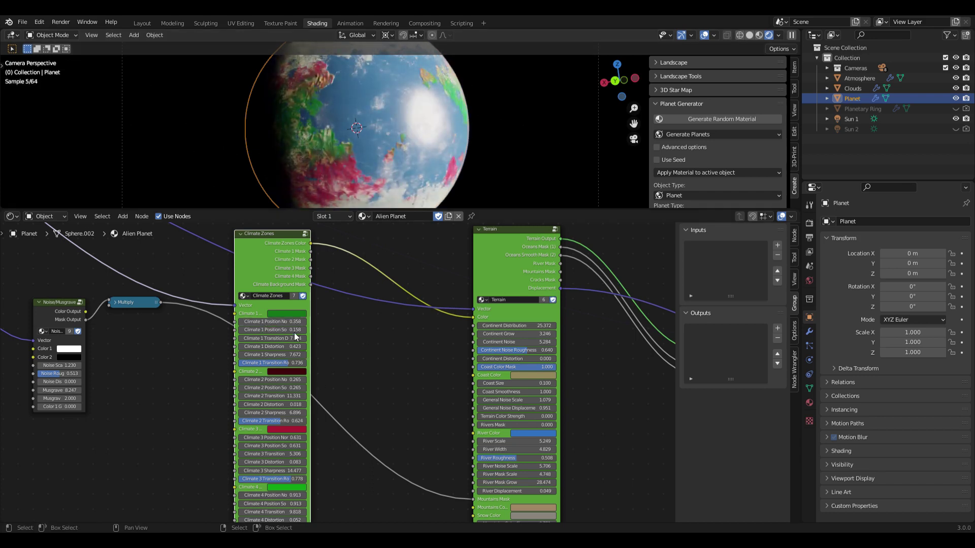
# - Set the Continent Grow value in the Terrain node to 17.746
pyautogui.moveTo(415, 409); pyautogui.dragTo(245, 418, button='middle')
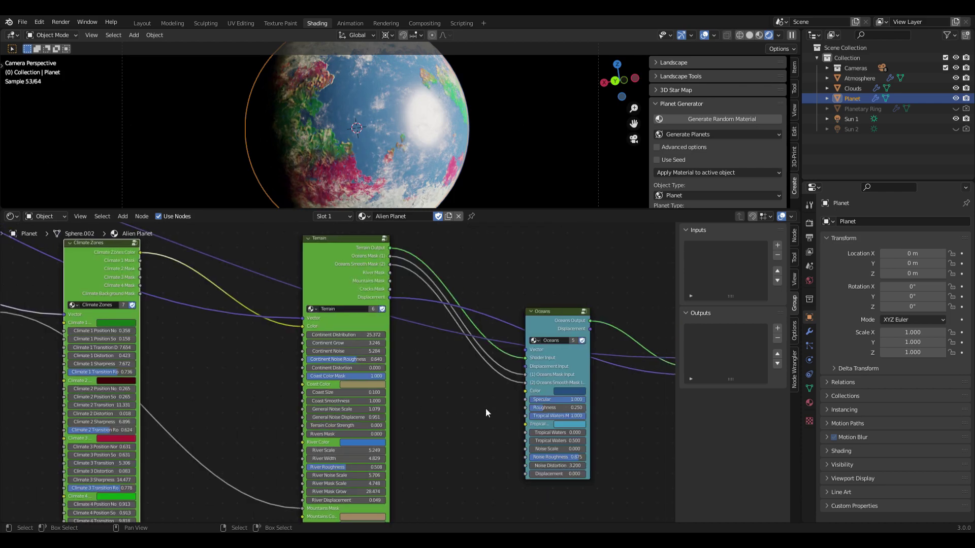
pyautogui.moveTo(335, 343); pyautogui.dragTo(426, 342)
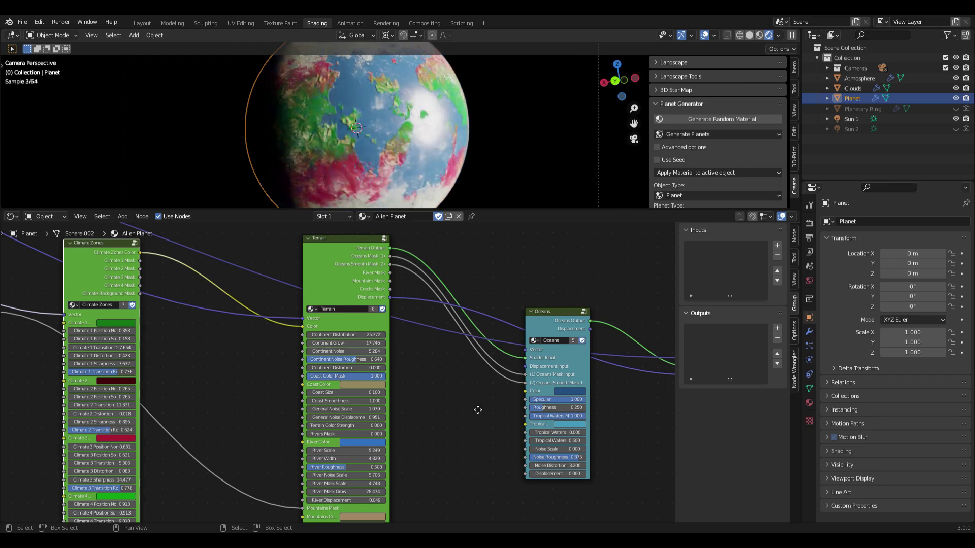
# - Set the Oceans node's Color to a muted green and the Ice Caps node's Position North to 0.970
pyautogui.moveTo(633, 411); pyautogui.dragTo(473, 418, button='middle')
pyautogui.click(409, 394)
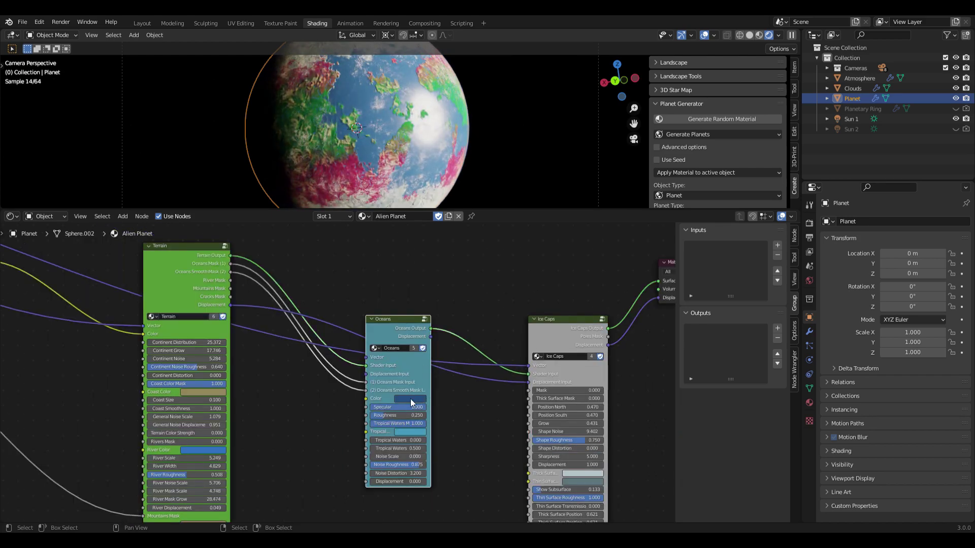
pyautogui.click(415, 401)
pyautogui.moveTo(400, 316); pyautogui.dragTo(424, 340)
pyautogui.moveTo(498, 411); pyautogui.dragTo(386, 392, button='middle')
pyautogui.moveTo(441, 389); pyautogui.dragTo(481, 388)
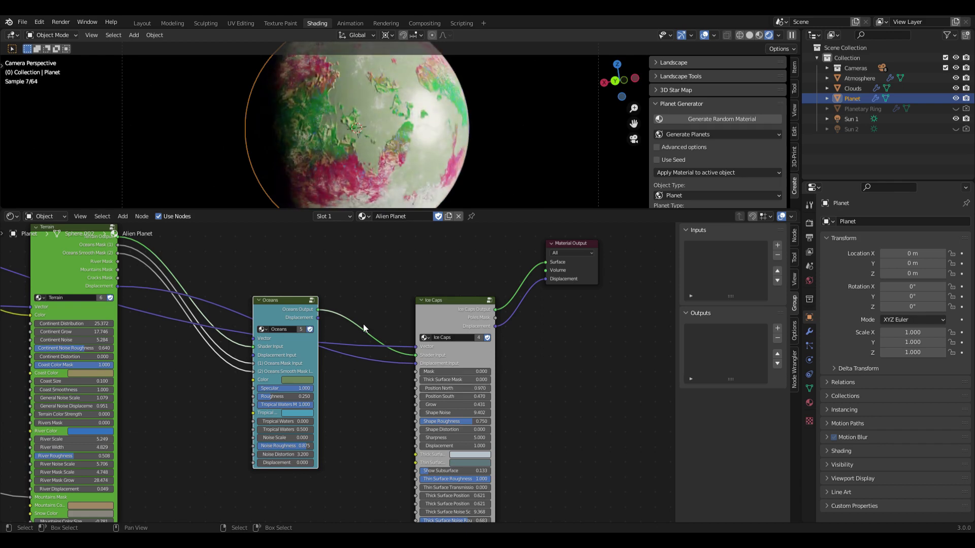
# - Browse the Planet object's available preset materials through to the end of the list
pyautogui.click(809, 403)
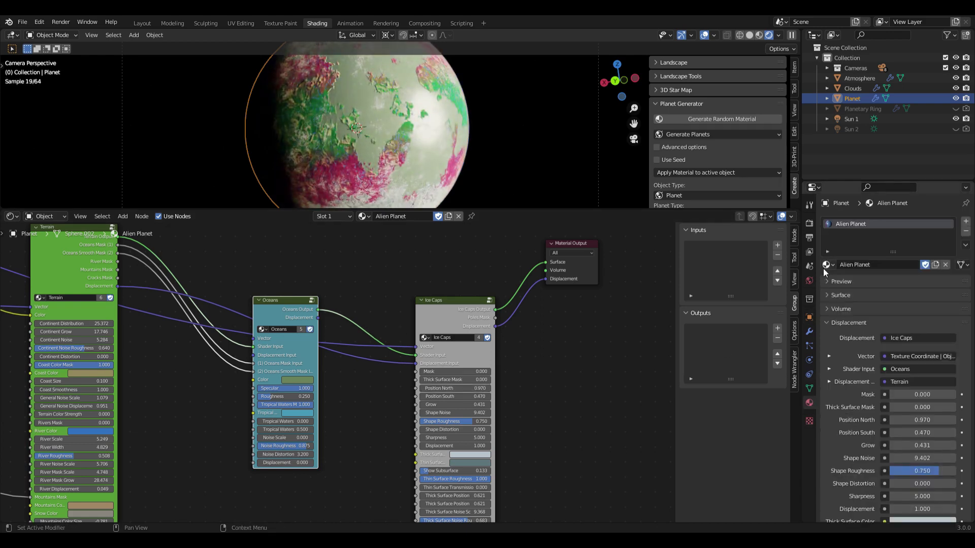
pyautogui.click(827, 264)
pyautogui.scroll(-10, 846, 377)
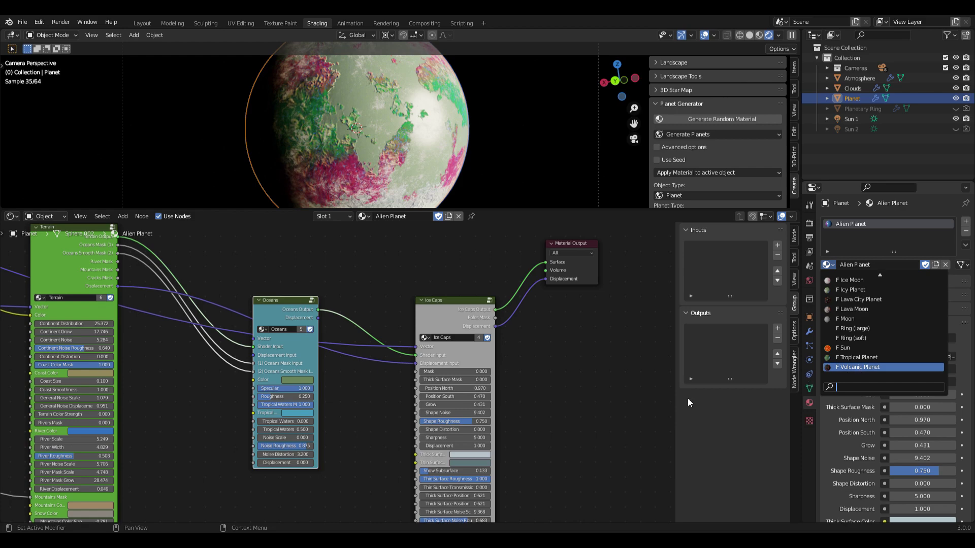
pyautogui.press('Return')
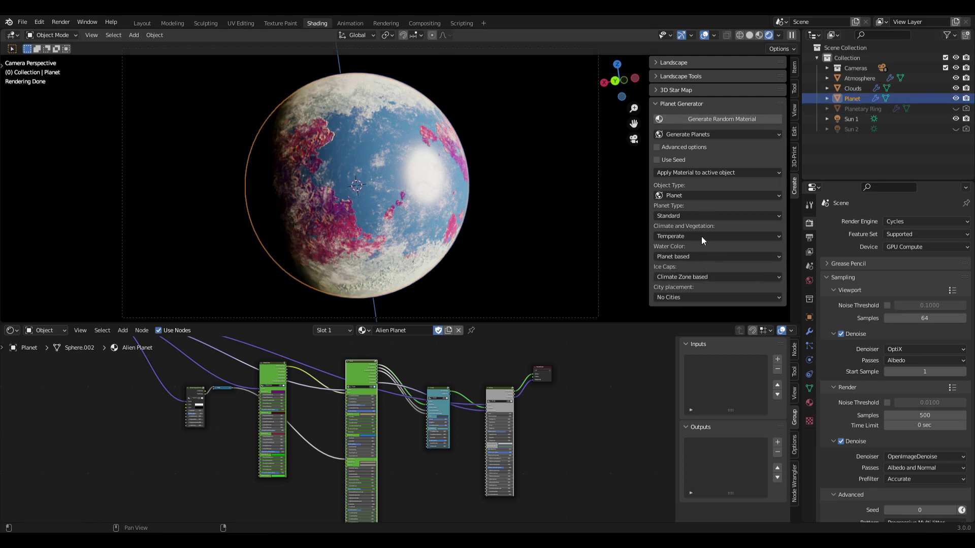
# - Generate a random material for the Planet, and several random materials for the Clouds object with the object type set to Clouds
pyautogui.click(724, 120)
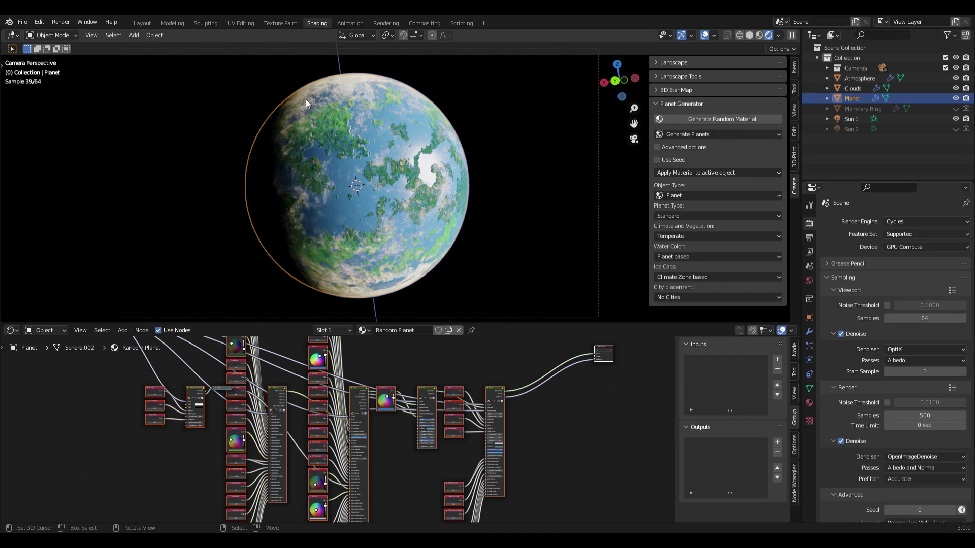
pyautogui.click(848, 88)
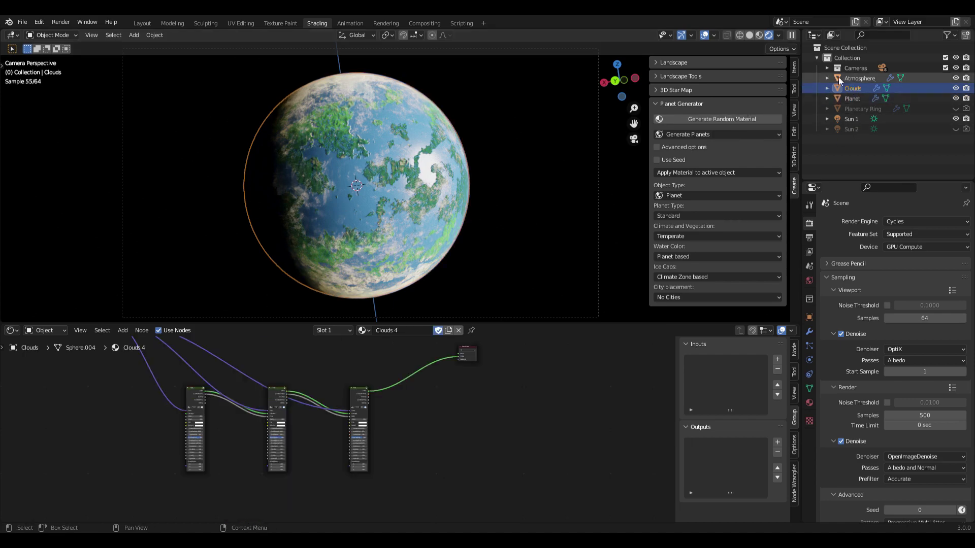
pyautogui.click(682, 196)
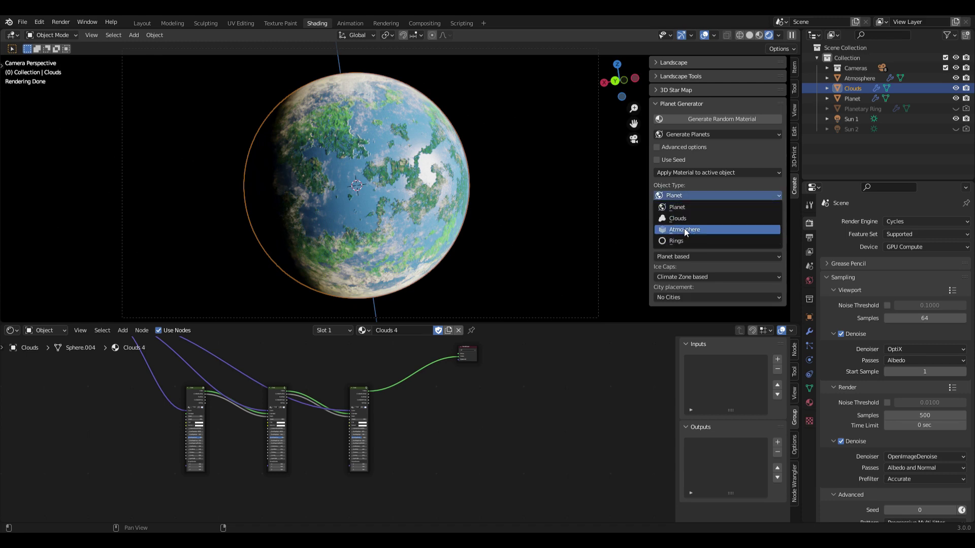
pyautogui.click(680, 221)
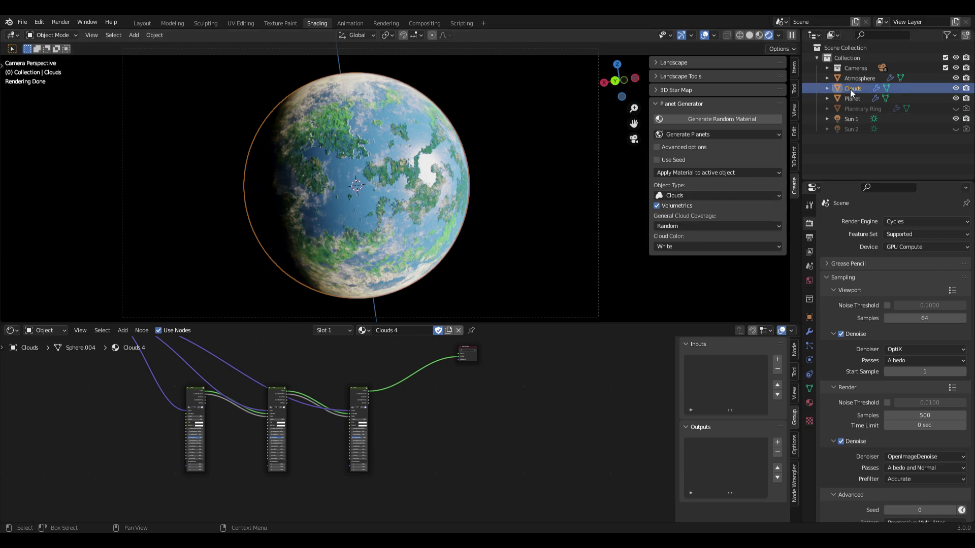
pyautogui.click(713, 119)
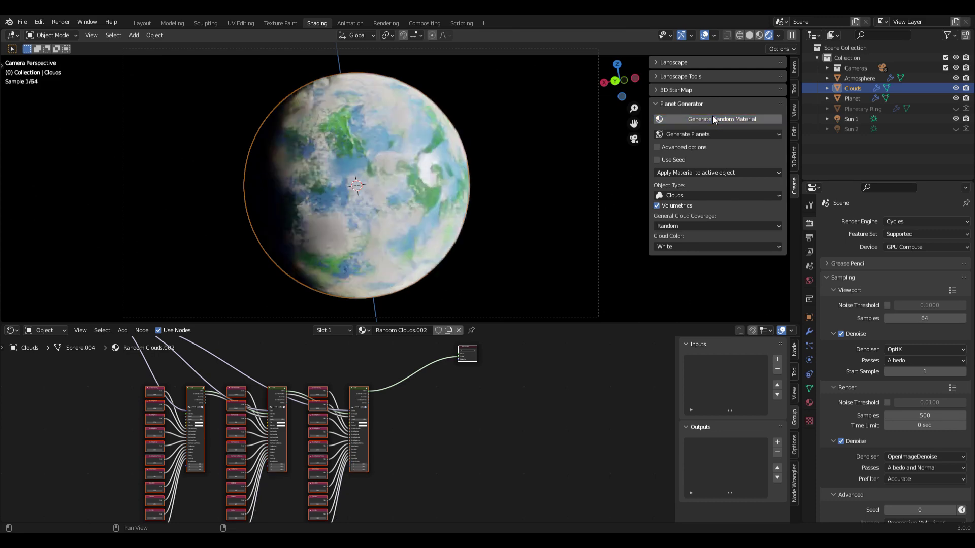
pyautogui.click(712, 117)
pyautogui.click(712, 118)
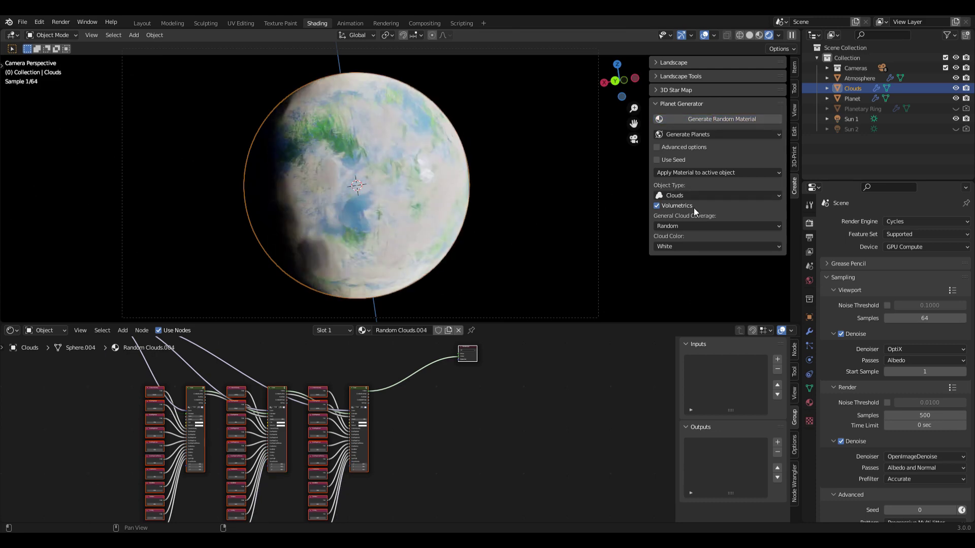
pyautogui.hotkey('shift', 'r')
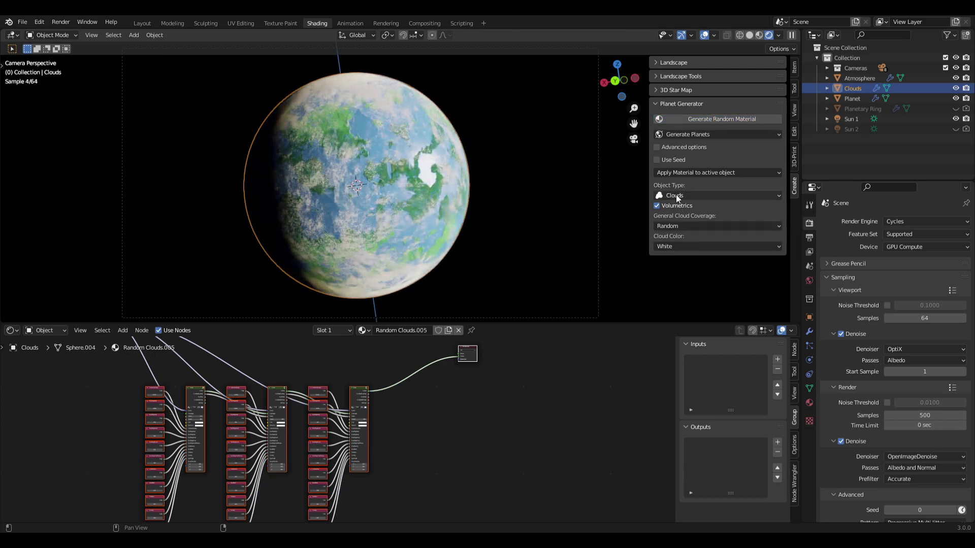
# - Return the object type to Planet, and generate several random material sets using Apply Materials to objects in scene
pyautogui.click(691, 196)
pyautogui.click(679, 207)
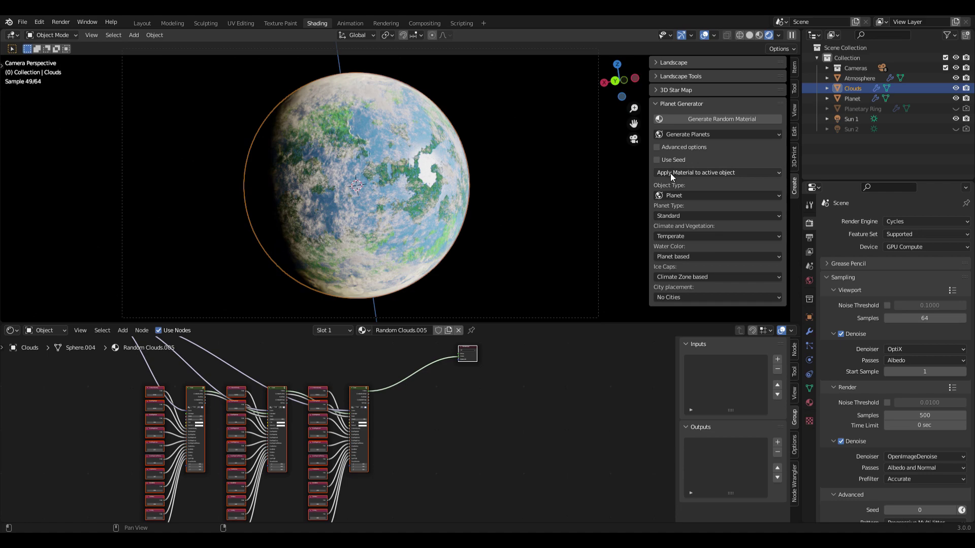
pyautogui.click(669, 173)
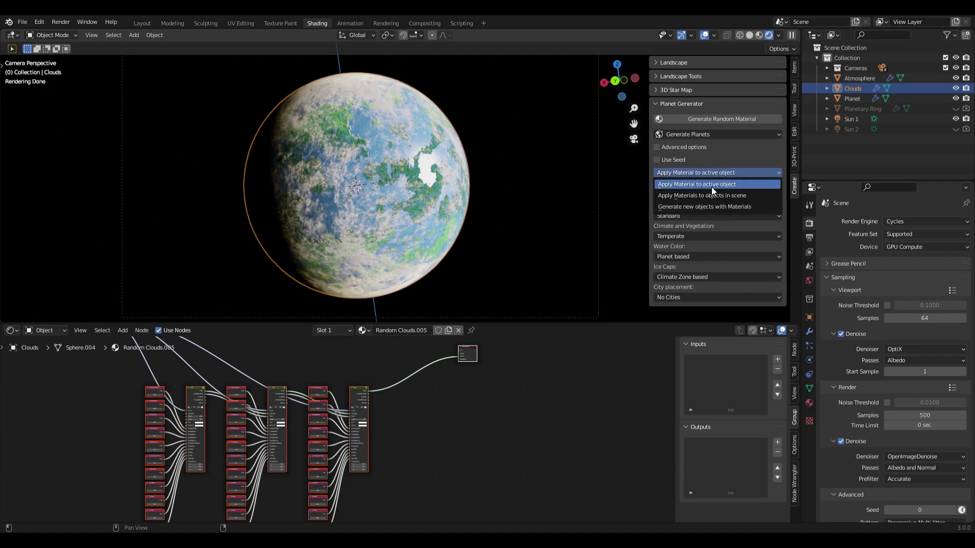
pyautogui.click(669, 196)
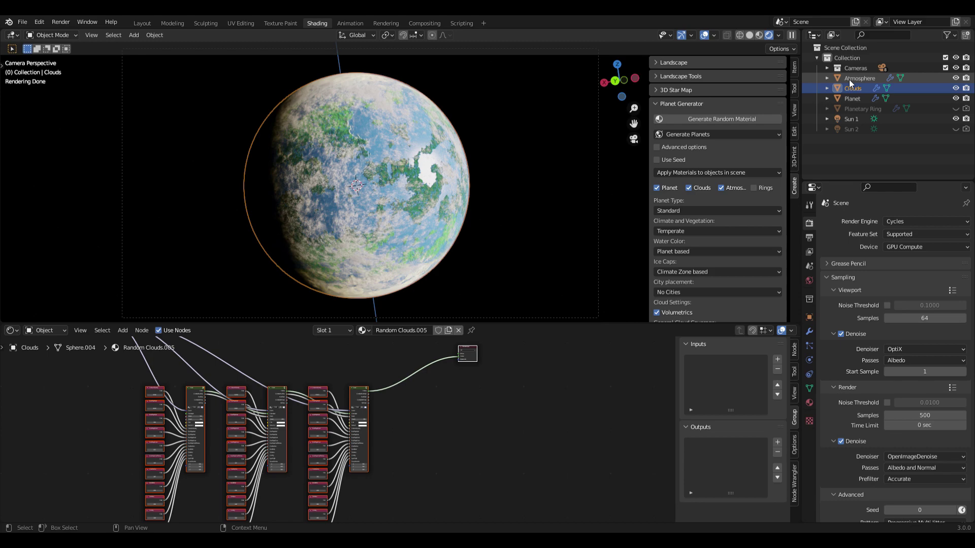
pyautogui.click(708, 120)
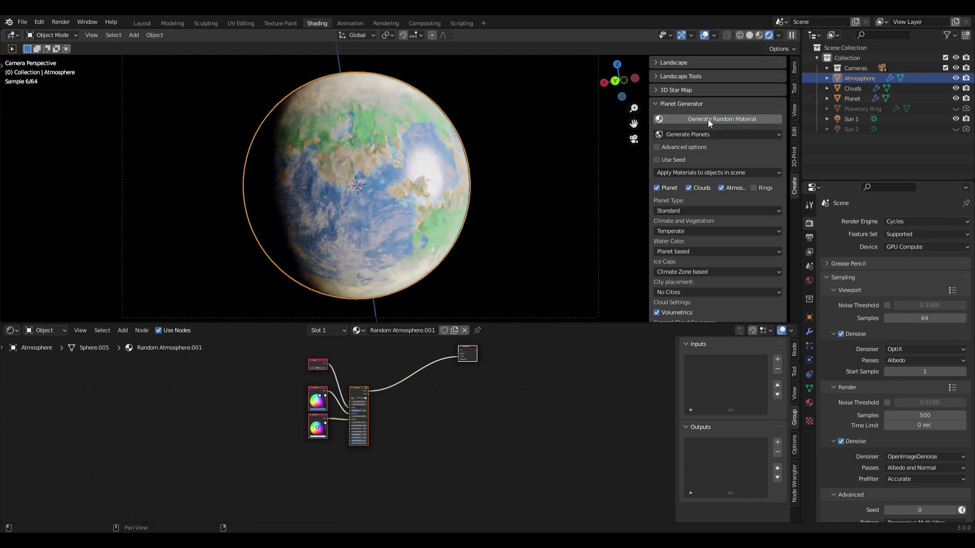
pyautogui.click(708, 119)
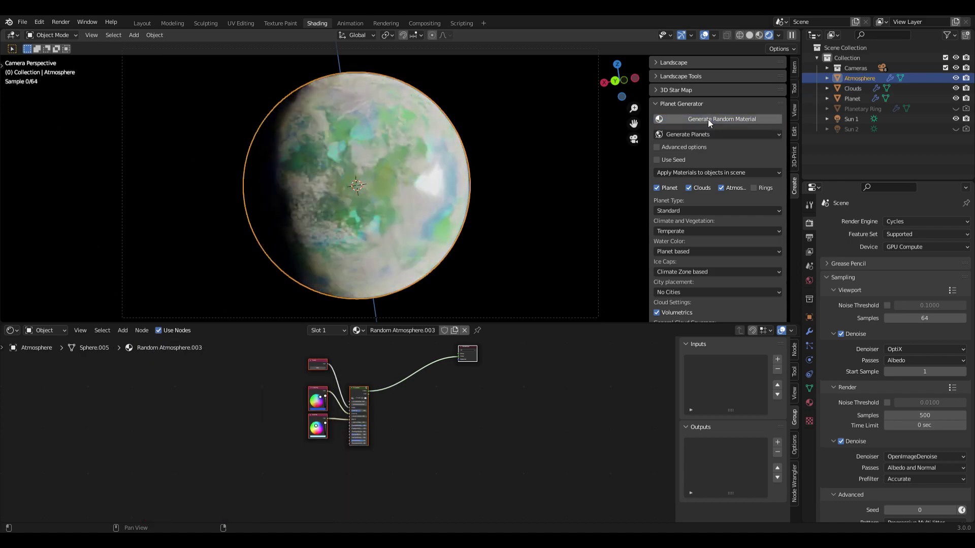
pyautogui.click(708, 120)
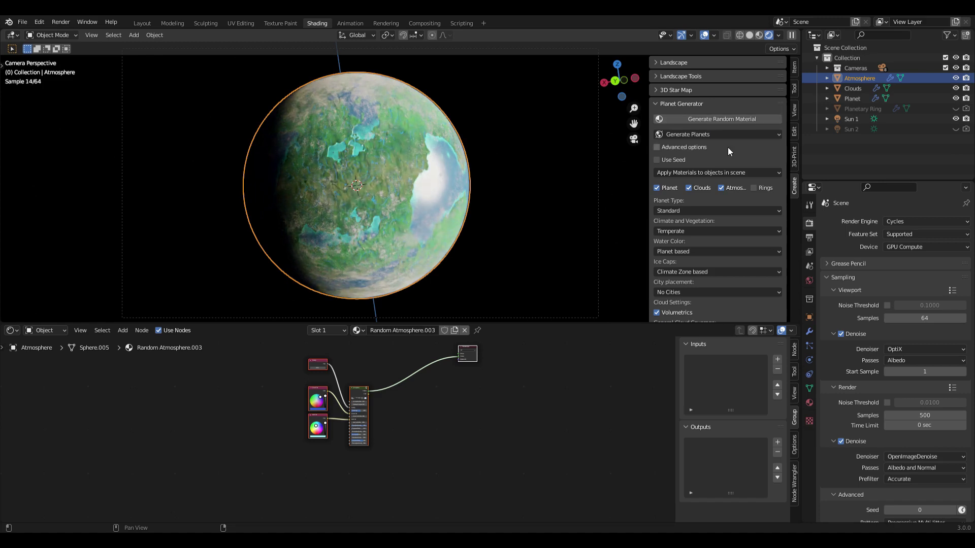
# - Place the 3D cursor beside the planet and generate a random planet there using Generate new objects with Materials
pyautogui.click(696, 171)
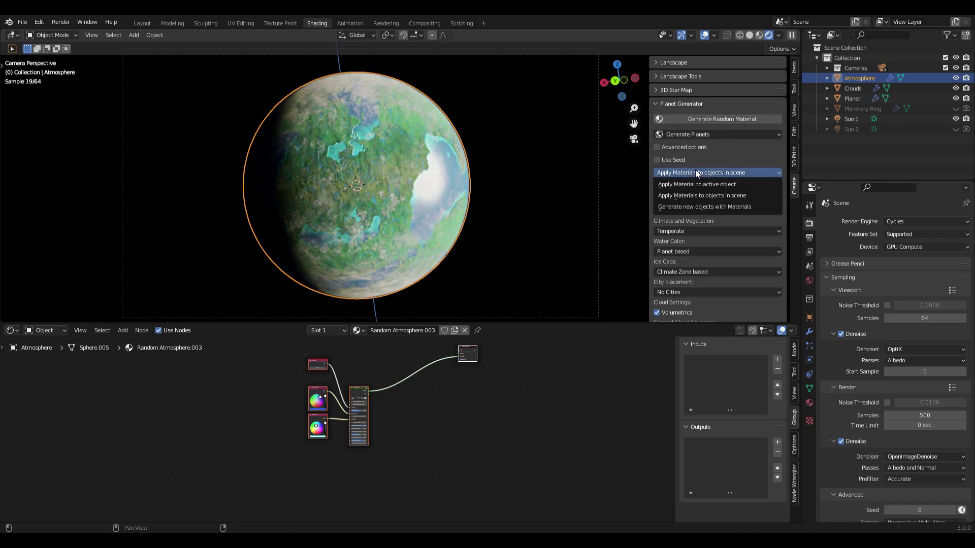
pyautogui.click(669, 205)
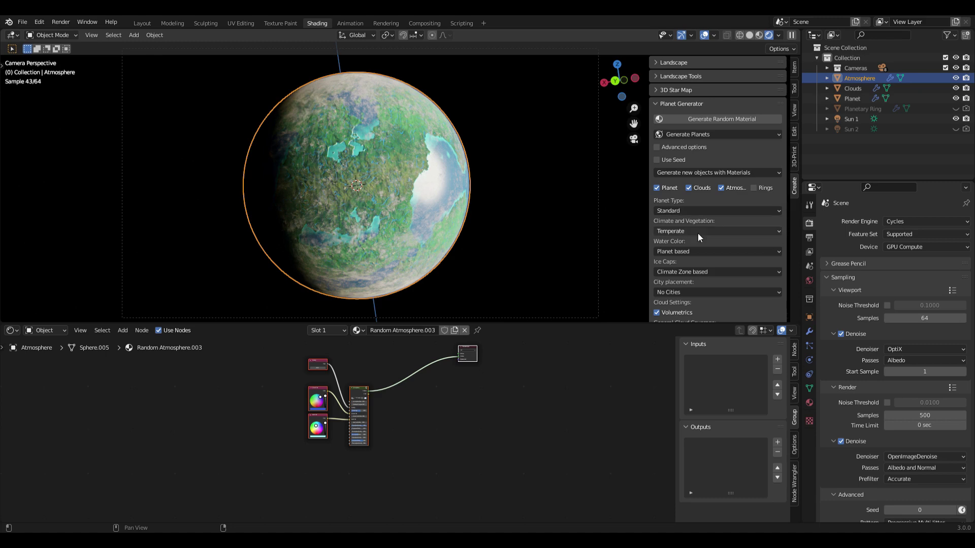
pyautogui.click(556, 185)
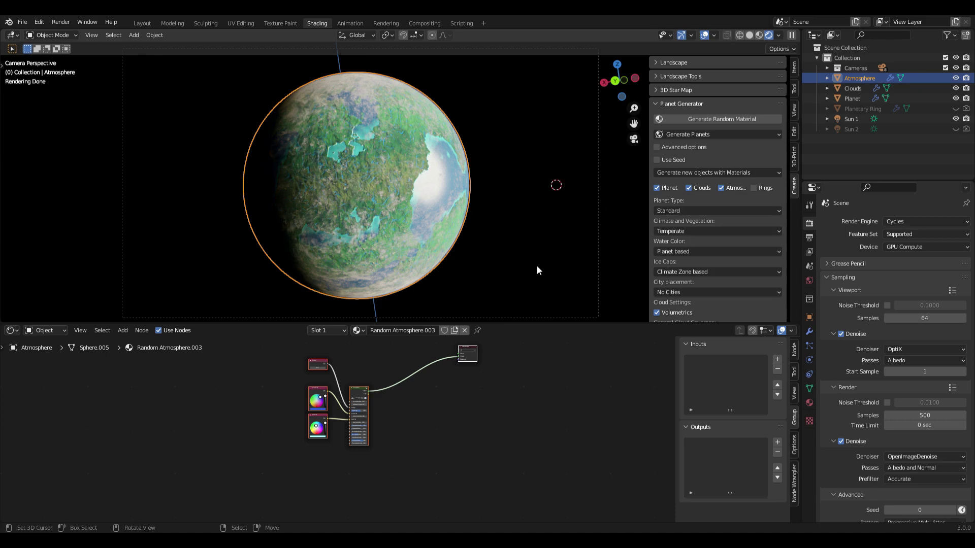
pyautogui.click(706, 120)
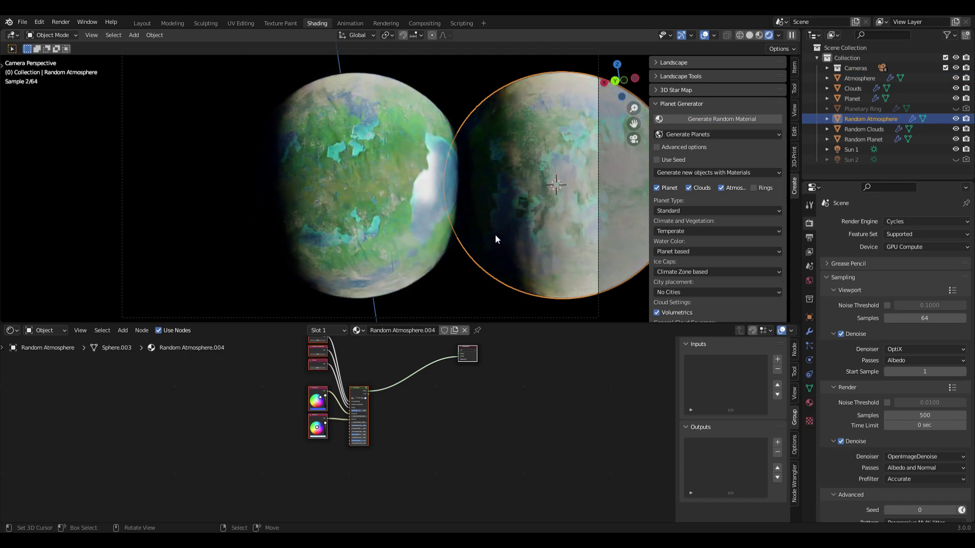
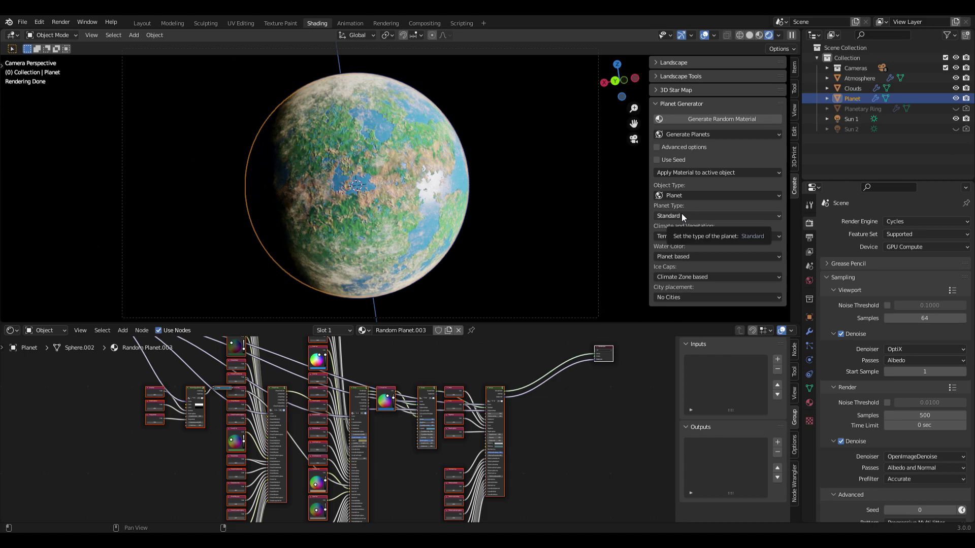
# - Set the planet type to Volcanic and generate several random materials for the Planet object
pyautogui.click(682, 217)
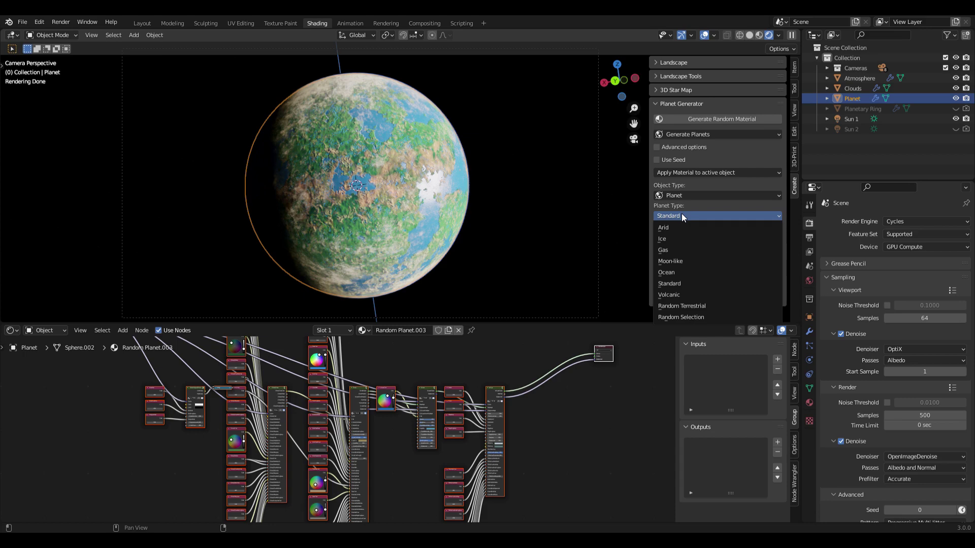
pyautogui.click(678, 295)
pyautogui.click(714, 119)
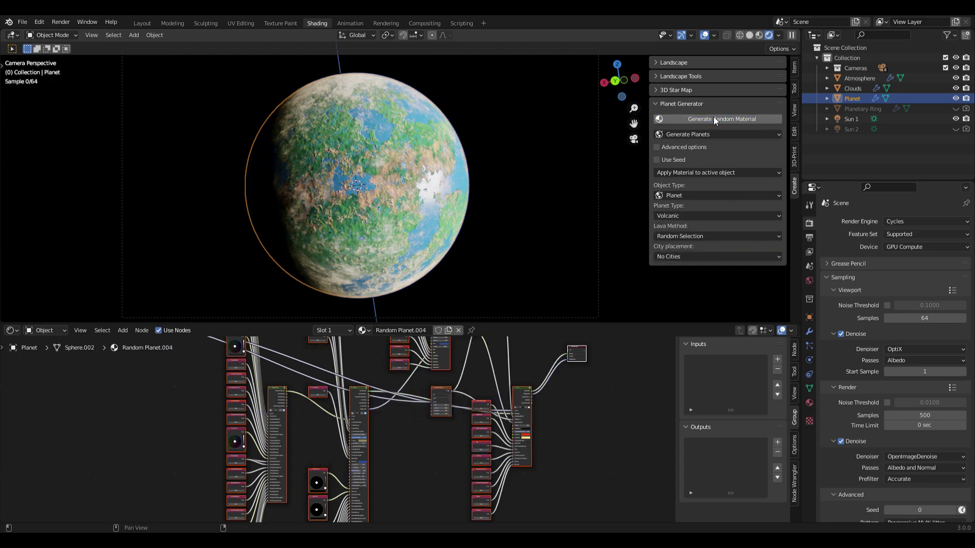
pyautogui.click(714, 118)
pyautogui.click(714, 118)
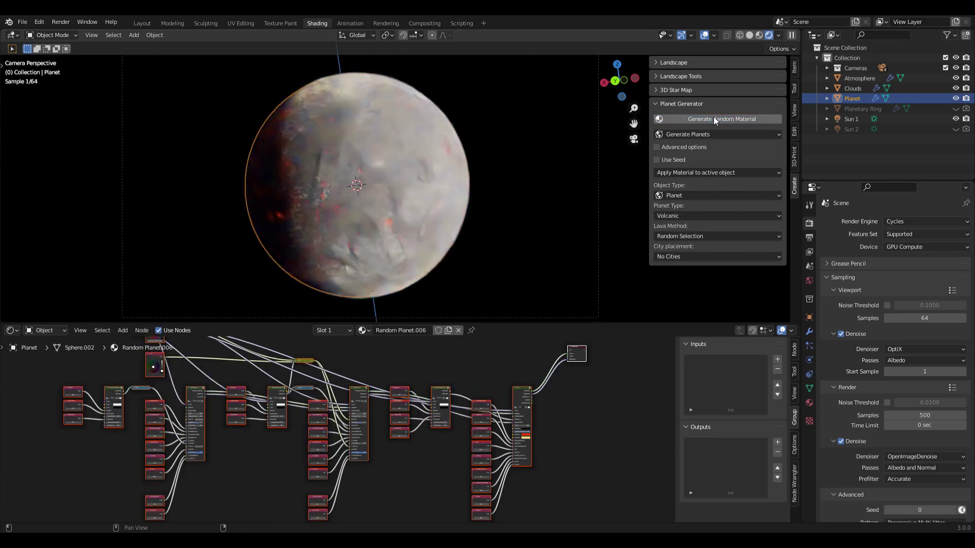
# - Change the planet type to Ocean and generate a random material for the Planet object
pyautogui.click(677, 215)
pyautogui.click(666, 272)
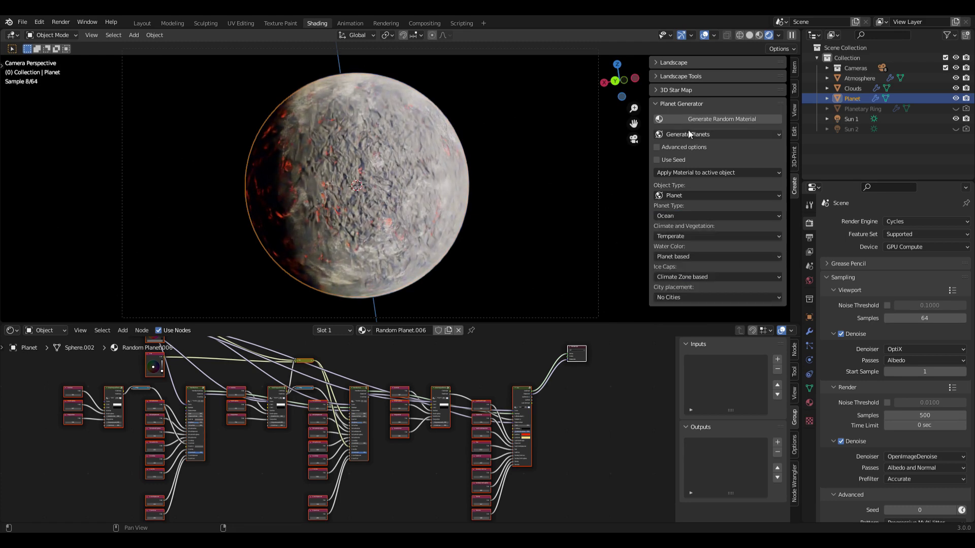
pyautogui.click(693, 121)
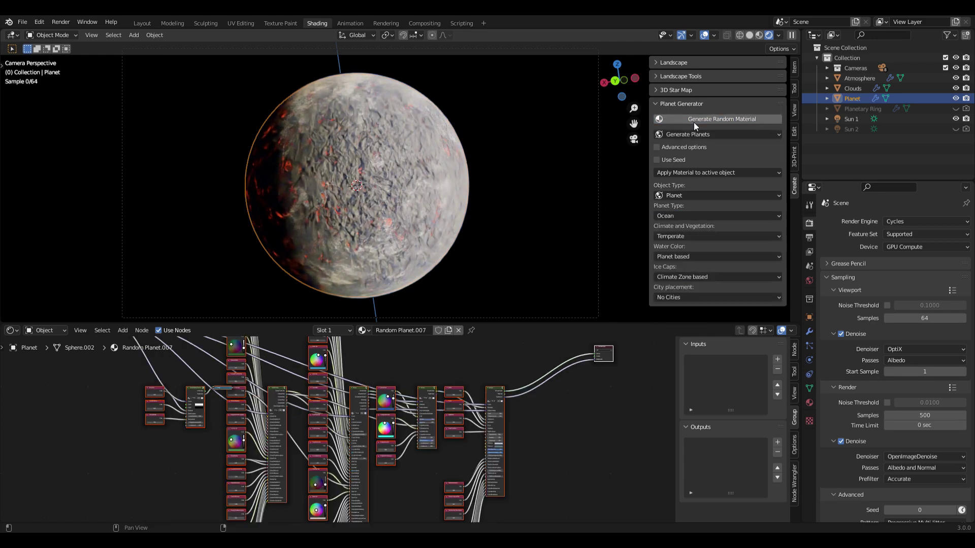
# - Change the planet type to Moon-like and generate a random material for the Planet object
pyautogui.click(674, 217)
pyautogui.click(670, 261)
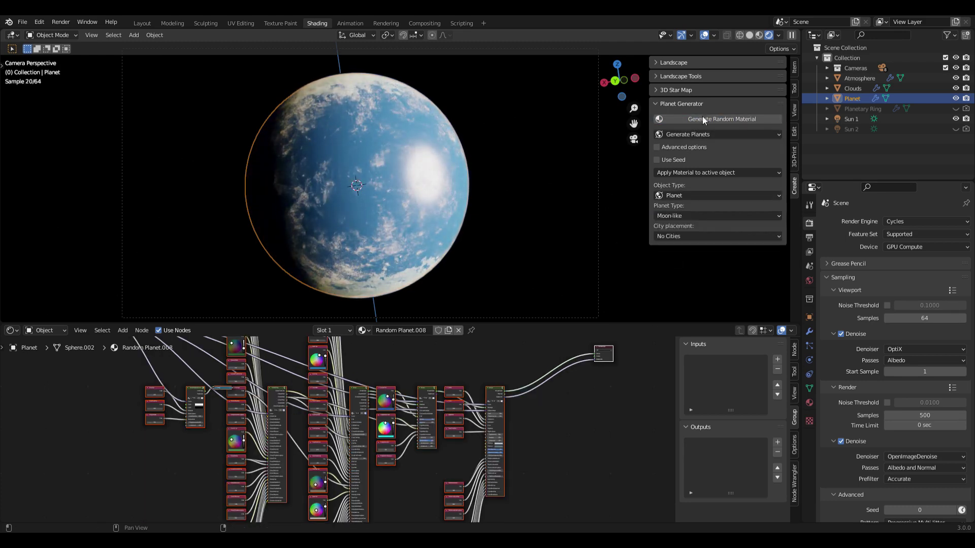
pyautogui.click(700, 118)
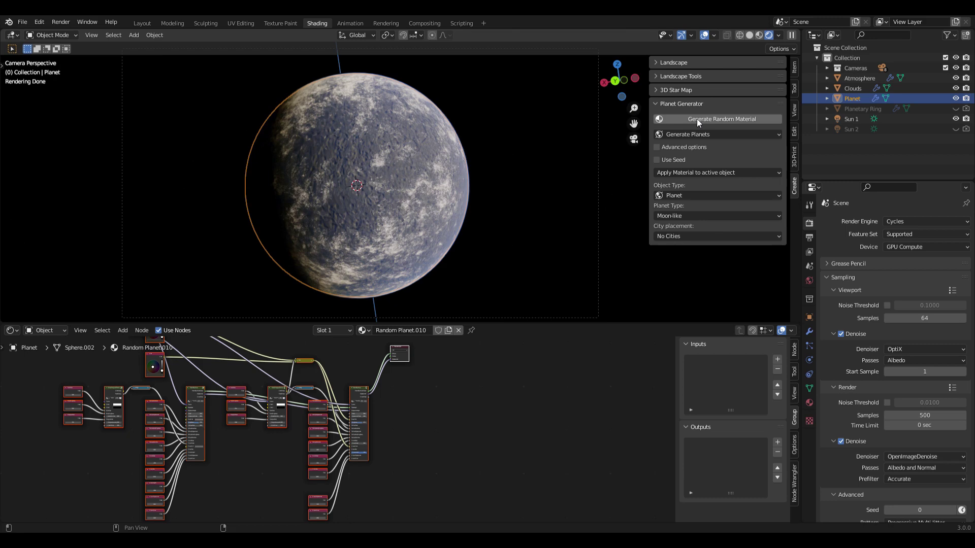
# - Hide the Clouds and Atmosphere objects in the viewport and generate another random Moon-like material
pyautogui.click(956, 88)
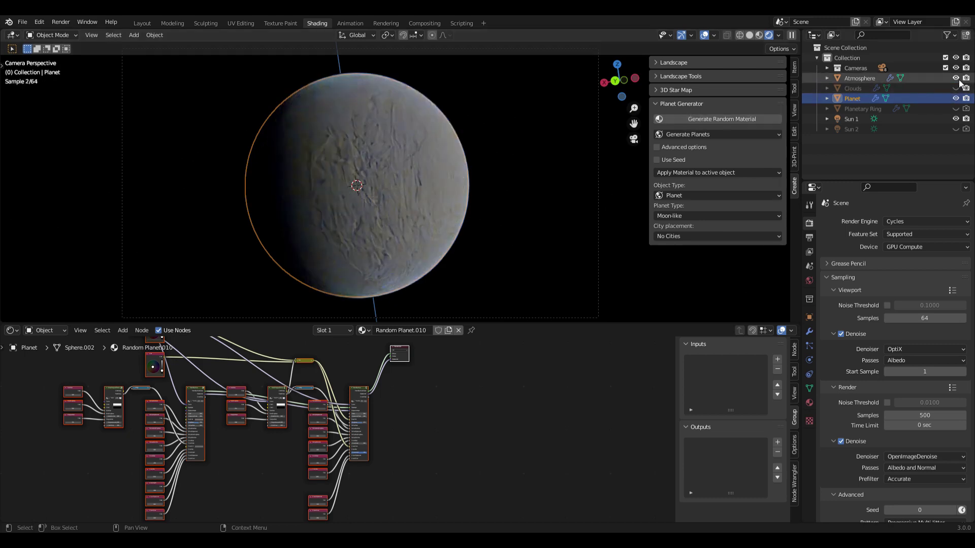
pyautogui.click(956, 79)
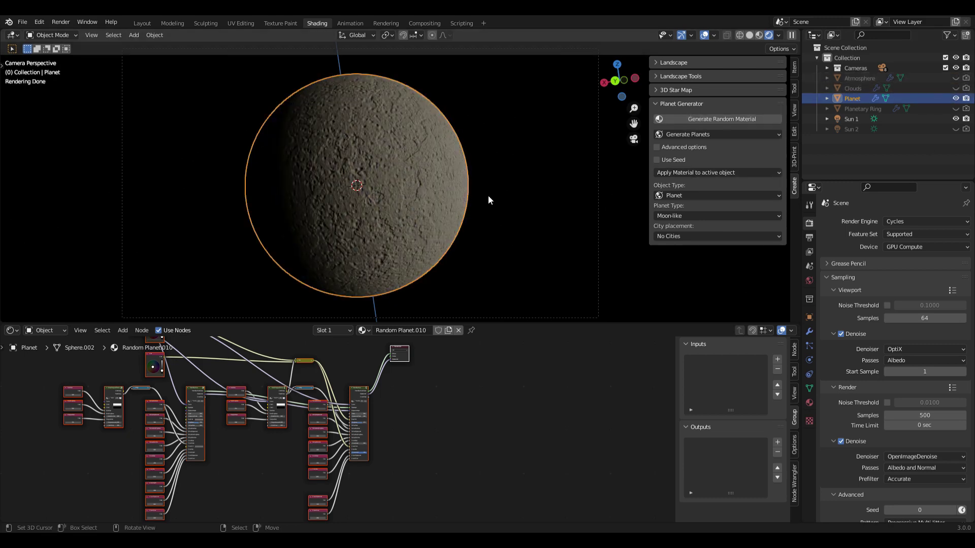
pyautogui.click(700, 122)
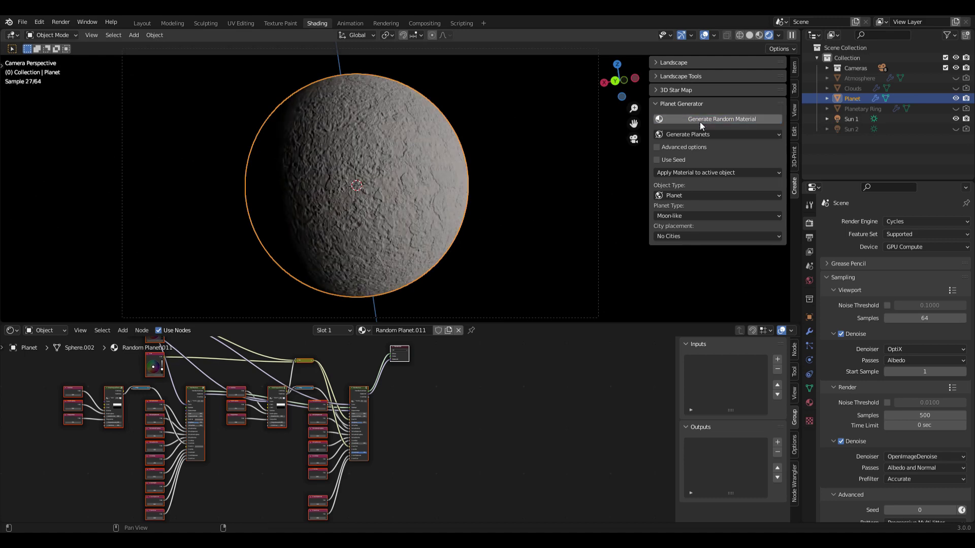
# - Set the planet type back to Standard, unhide the Clouds and Atmosphere objects, and generate a random planet material
pyautogui.click(688, 218)
pyautogui.click(671, 289)
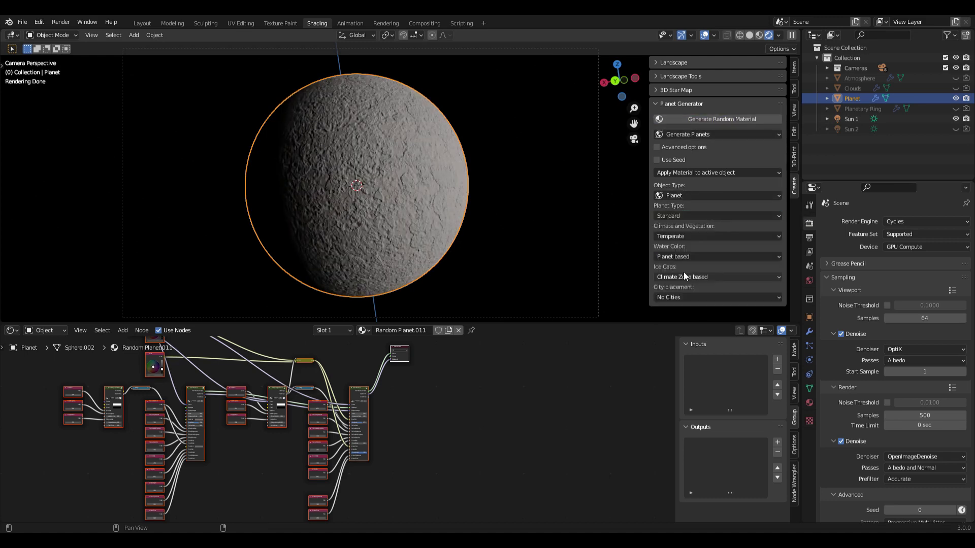
pyautogui.click(955, 88)
pyautogui.click(956, 78)
pyautogui.click(702, 120)
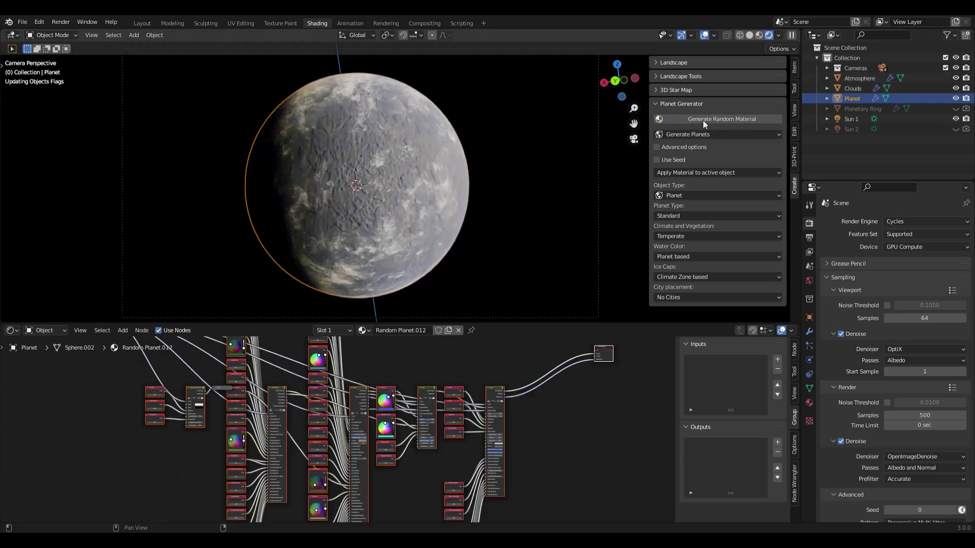
# - Set the climate and vegetation to Swamp and generate random materials for the Planet object
pyautogui.click(693, 236)
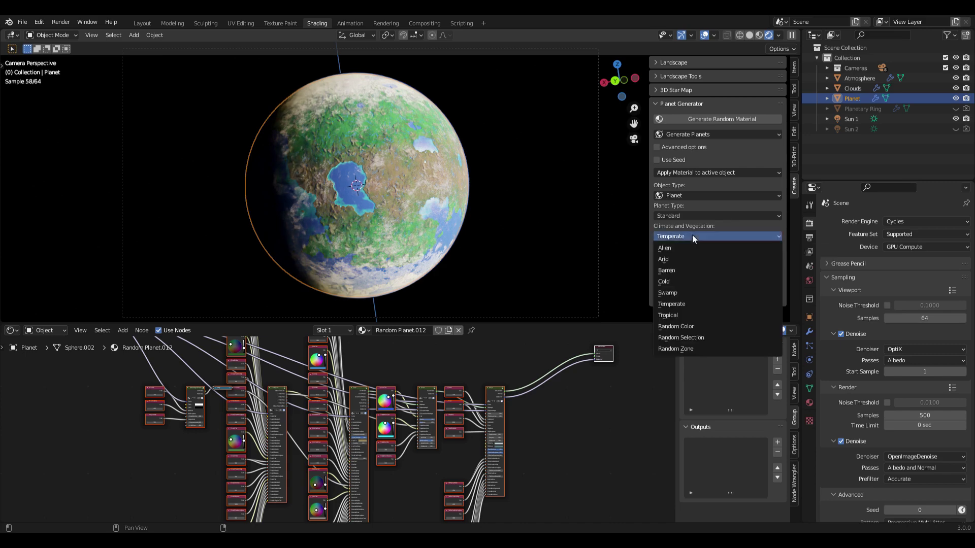
pyautogui.click(669, 293)
pyautogui.click(715, 118)
pyautogui.click(715, 118)
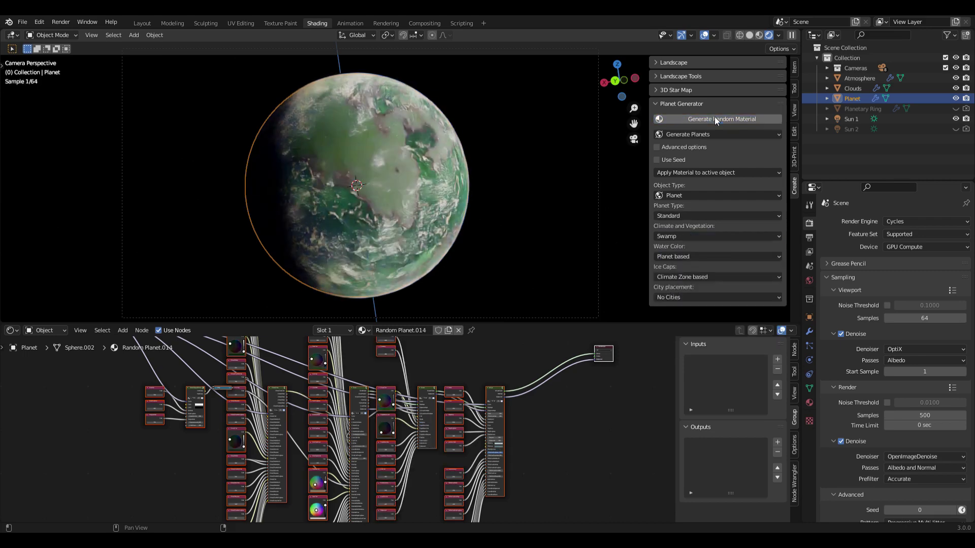
# - Switch the climate and vegetation to Tropical and generate a random planet material
pyautogui.click(680, 237)
pyautogui.click(674, 314)
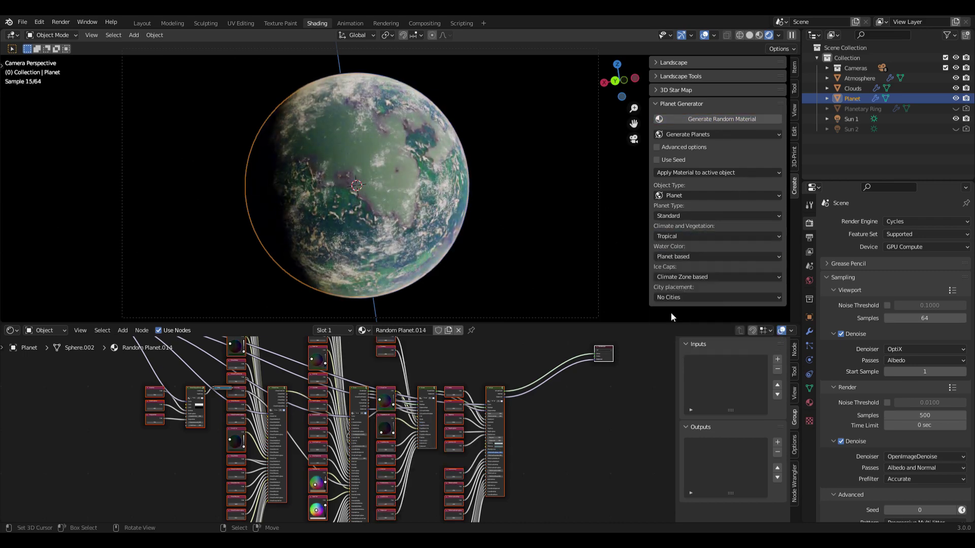
pyautogui.click(696, 121)
# - Change the climate and vegetation to Arid and generate a random material for the Planet object
pyautogui.click(678, 236)
pyautogui.click(678, 203)
pyautogui.click(699, 121)
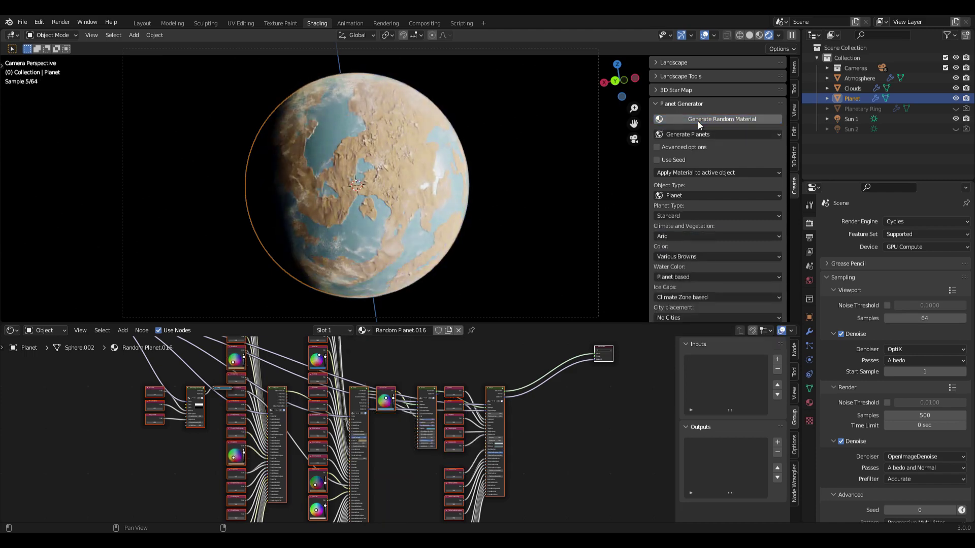
# - Set the climate and vegetation to Random Selection and generate several random planet materials in a row
pyautogui.keyDown('ctrl'); pyautogui.scroll(-1, 703, 237); pyautogui.keyUp('ctrl')
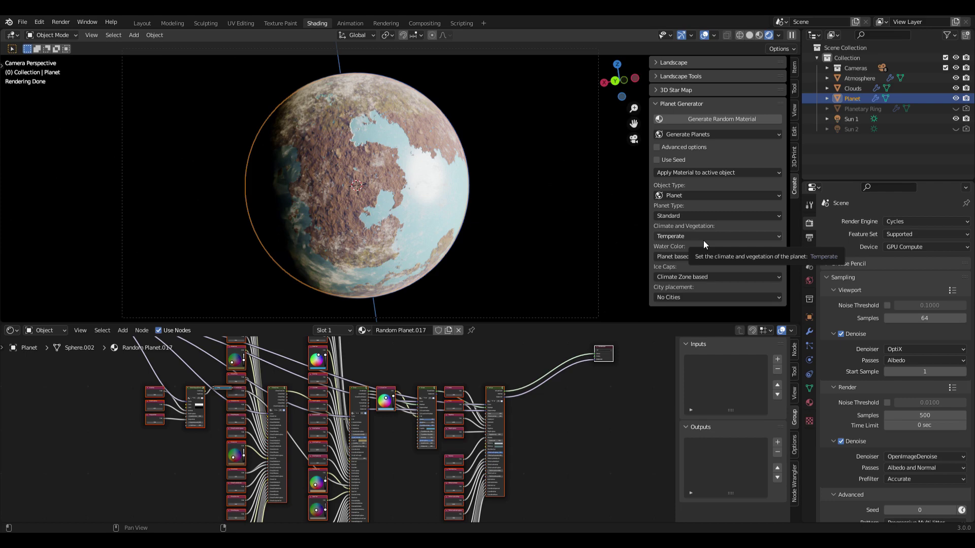
pyautogui.click(687, 236)
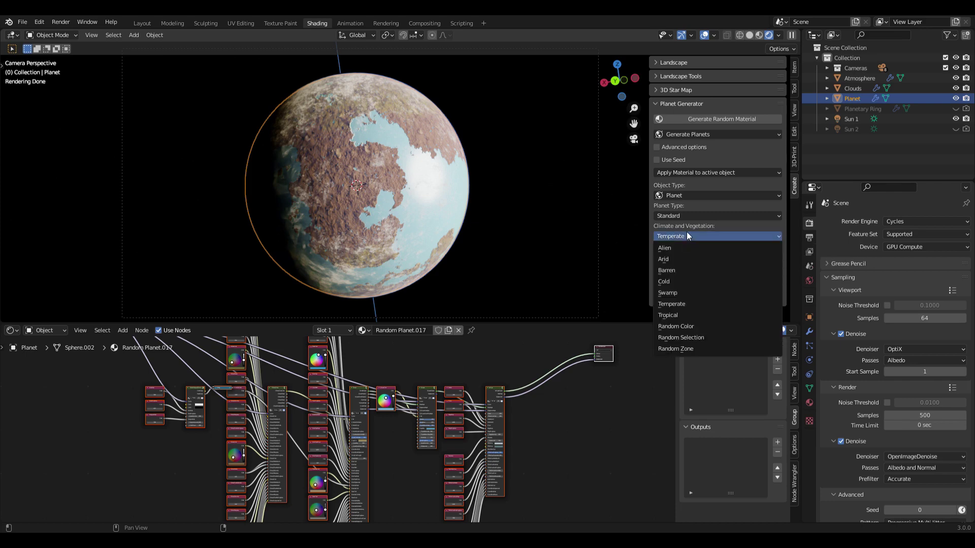
pyautogui.click(687, 338)
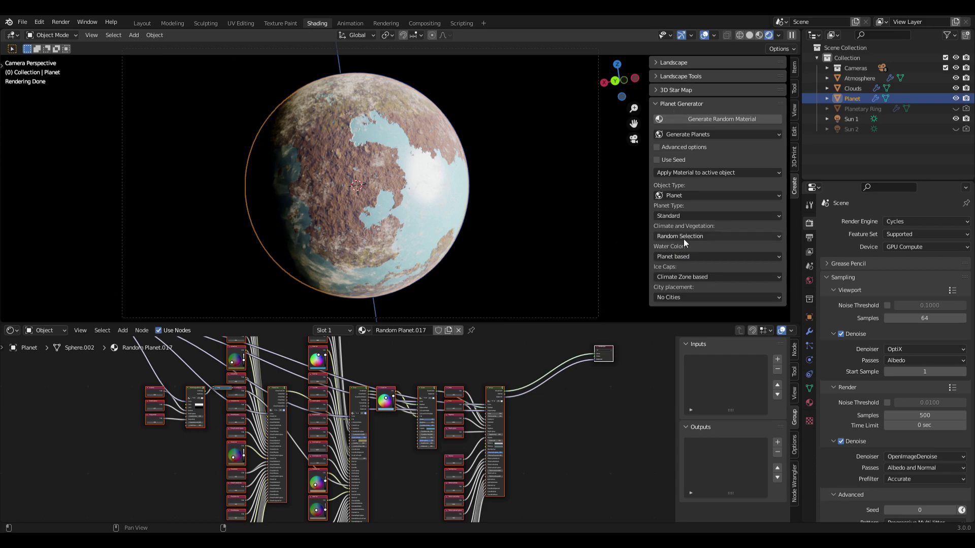
pyautogui.click(684, 238)
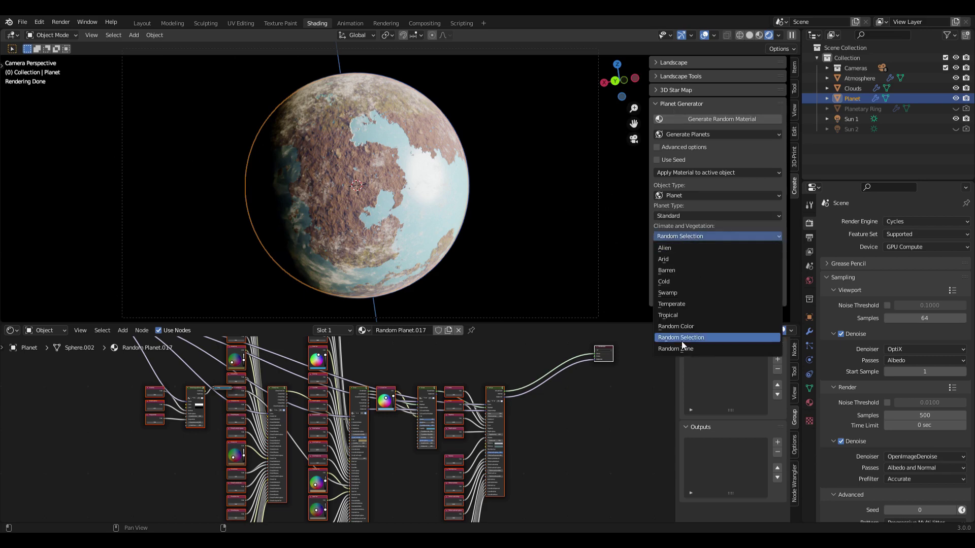
pyautogui.click(720, 119)
pyautogui.click(720, 119)
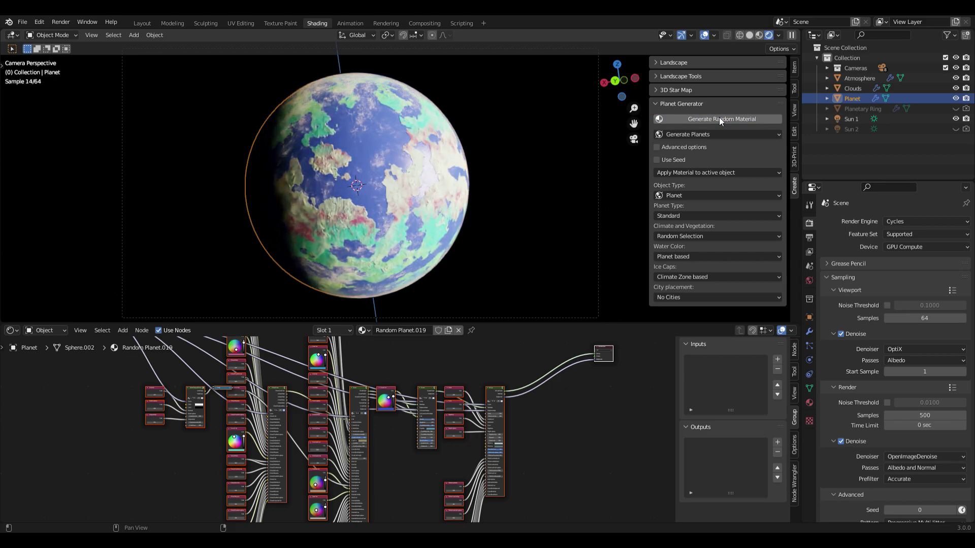
pyautogui.click(719, 118)
pyautogui.click(719, 119)
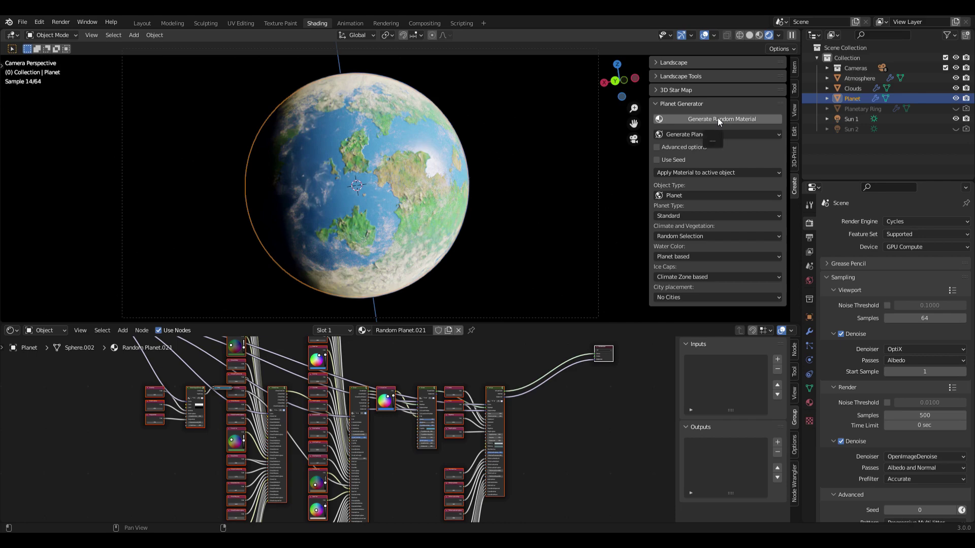
# - Set the planet type to Random Selection as well and repeatedly generate random materials for the Planet object
pyautogui.click(676, 216)
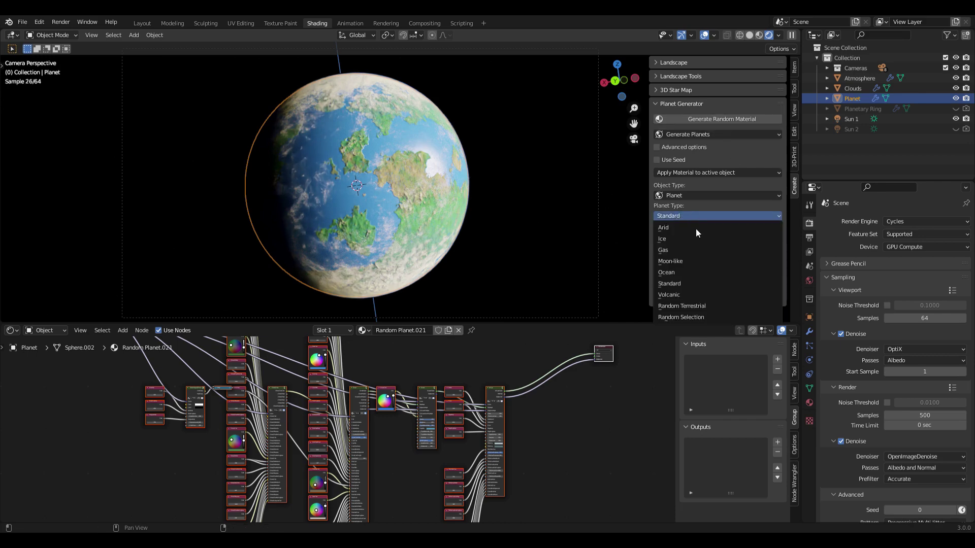
pyautogui.click(685, 316)
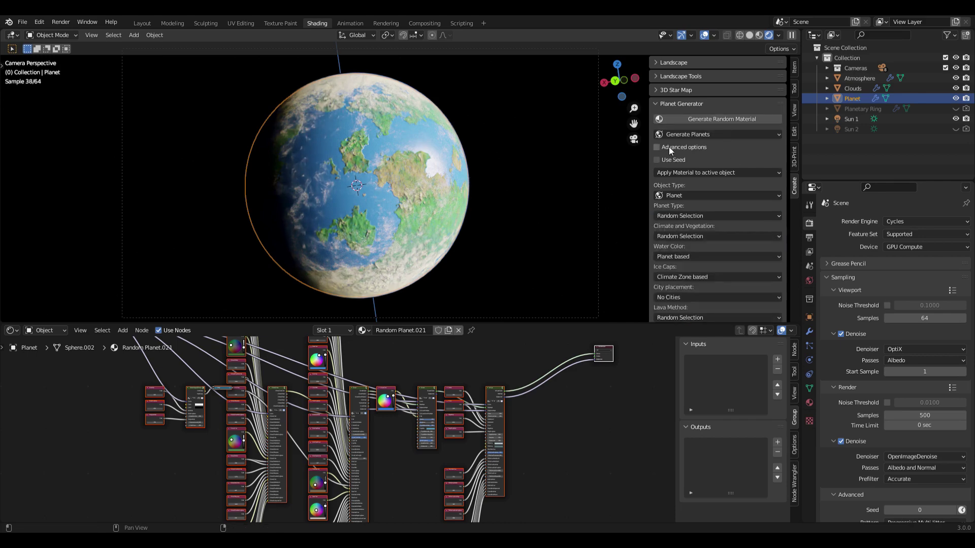
pyautogui.click(693, 118)
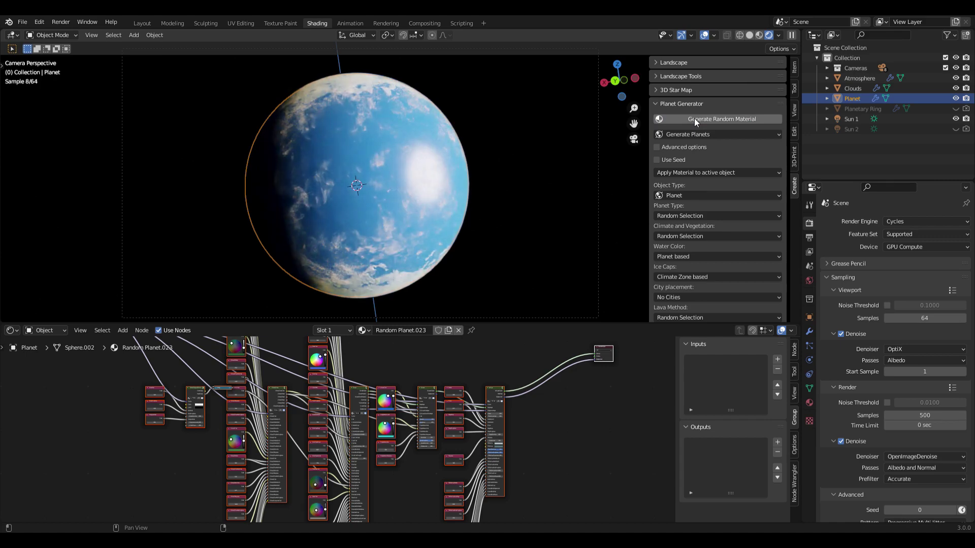
pyautogui.click(694, 118)
pyautogui.click(694, 118)
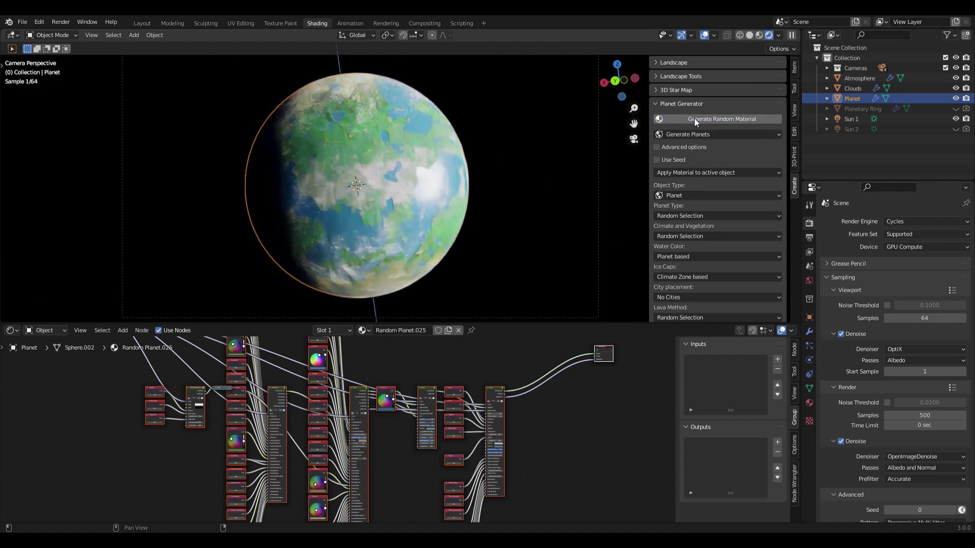
pyautogui.click(694, 117)
pyautogui.click(693, 118)
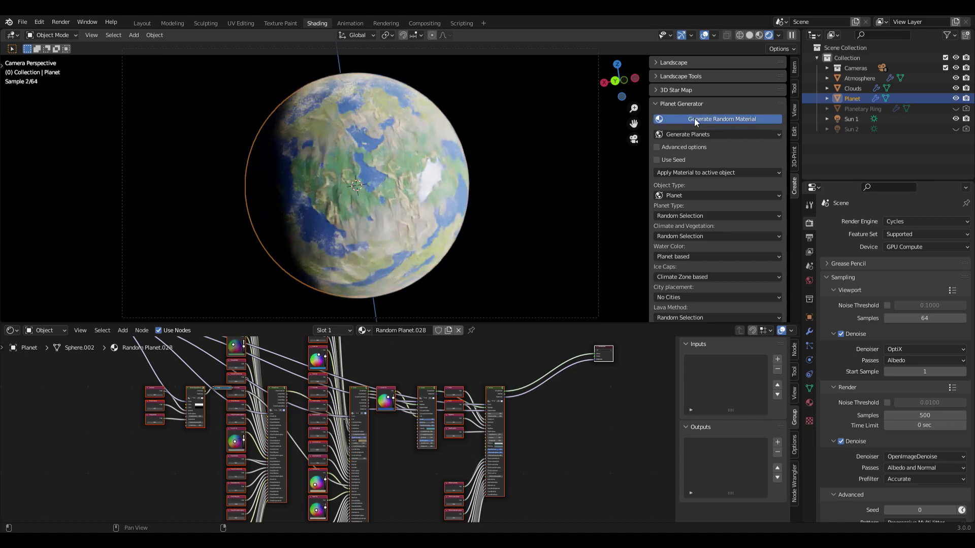
pyautogui.click(694, 118)
pyautogui.click(694, 118)
pyautogui.click(693, 118)
pyautogui.click(693, 118)
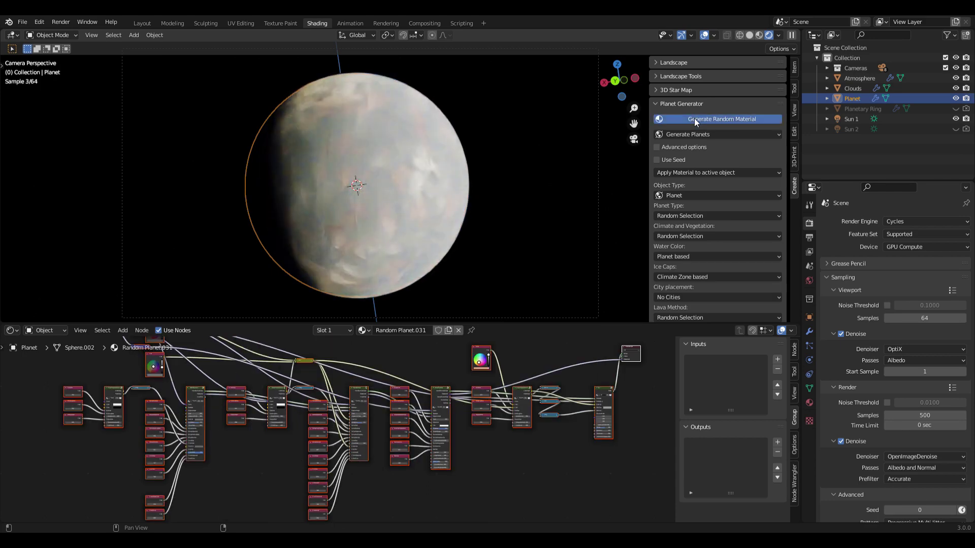
pyautogui.click(694, 118)
pyautogui.click(694, 117)
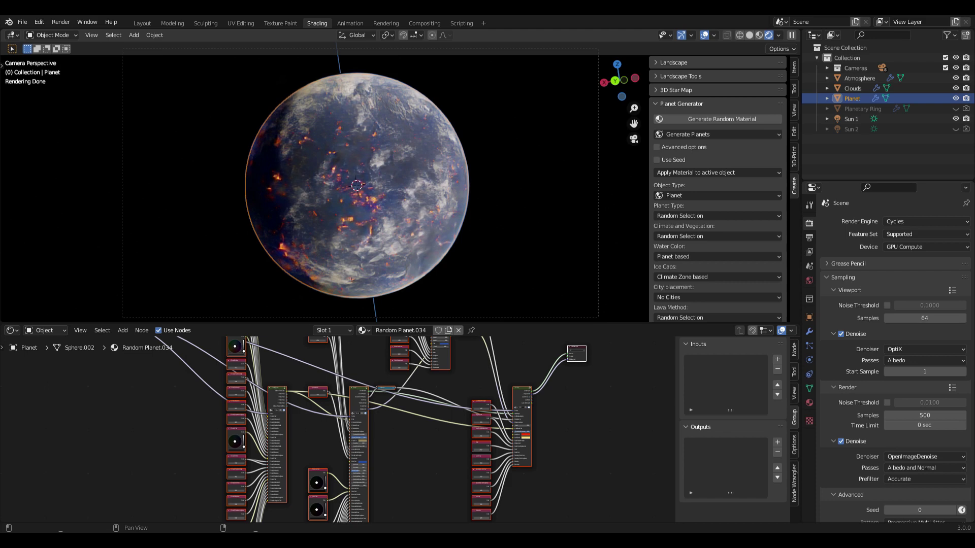
# - Return the planet type to Standard and generate a few random materials with the randomly selected climate
pyautogui.click(674, 213)
pyautogui.click(673, 286)
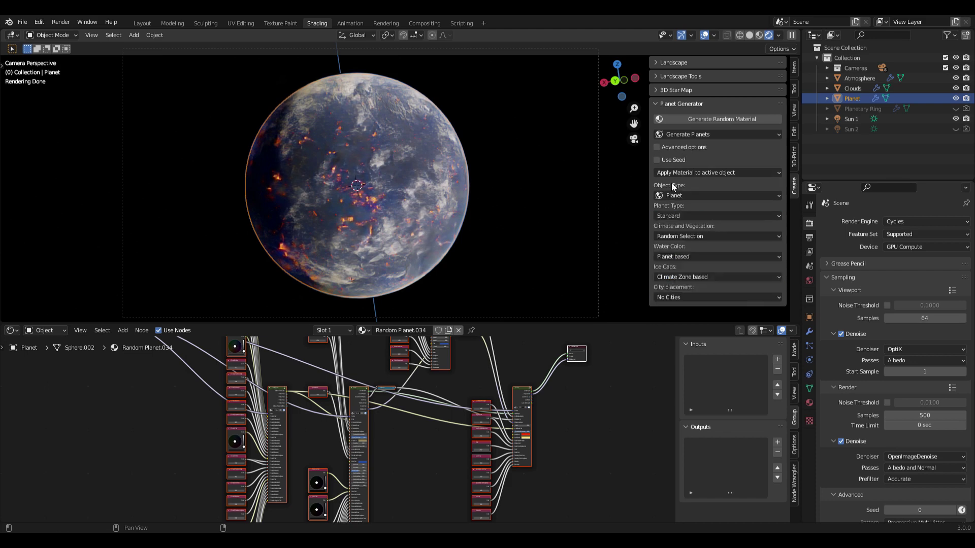
pyautogui.click(691, 119)
pyautogui.click(690, 119)
pyautogui.click(690, 119)
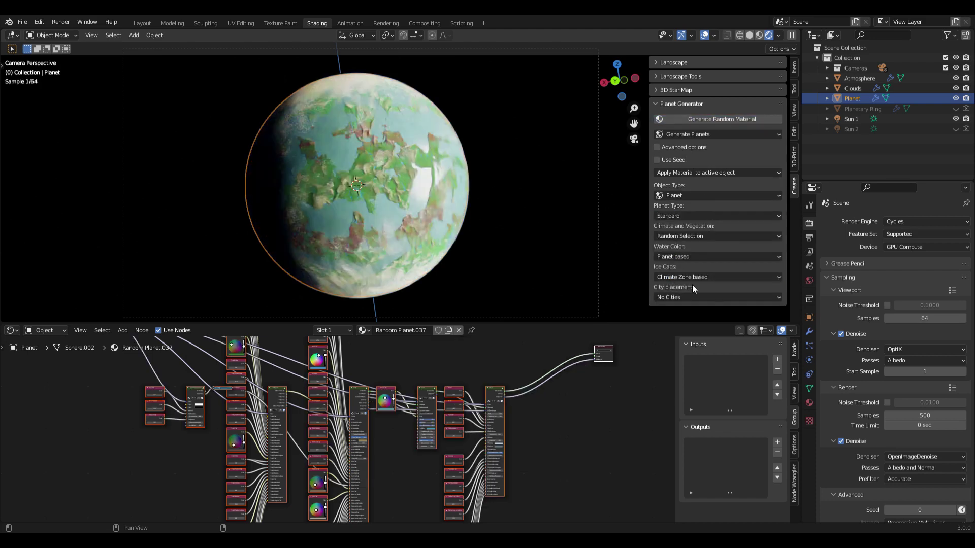
# - Turn on Advanced options to review the displacement, rivers, mountains and cracks settings, and turn them off again
pyautogui.click(678, 146)
pyautogui.scroll(-3, 741, 241)
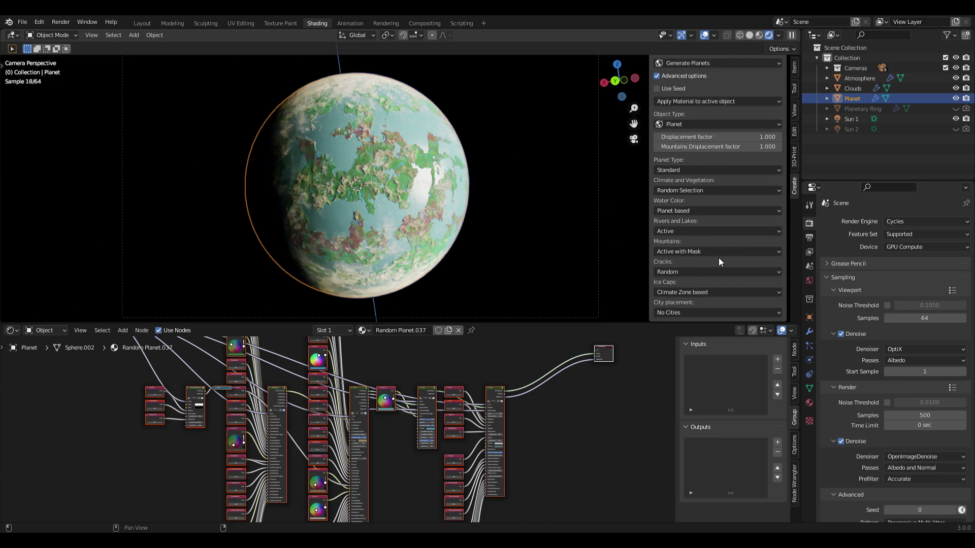
pyautogui.scroll(3, 717, 257)
pyautogui.click(680, 148)
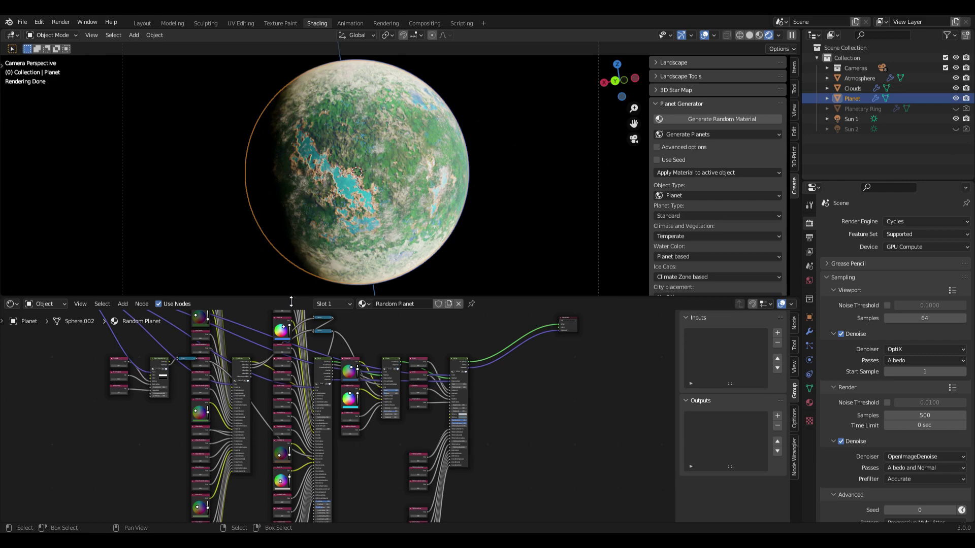
# - Enlarge the node editor and examine the Terrain, Continent, Coast and River input nodes of the Random Planet material
pyautogui.moveTo(291, 302); pyautogui.dragTo(291, 164)
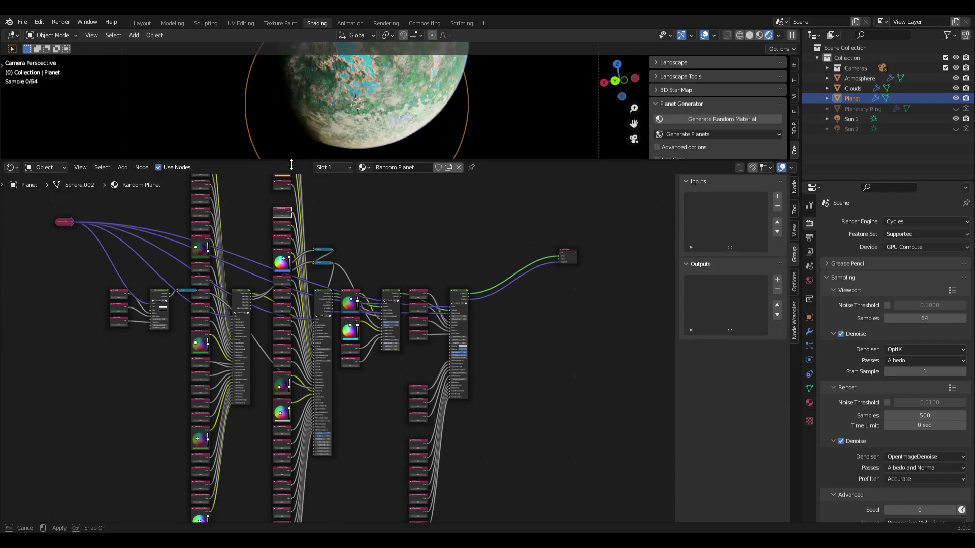
pyautogui.scroll(2, 398, 304)
pyautogui.scroll(1, 398, 305)
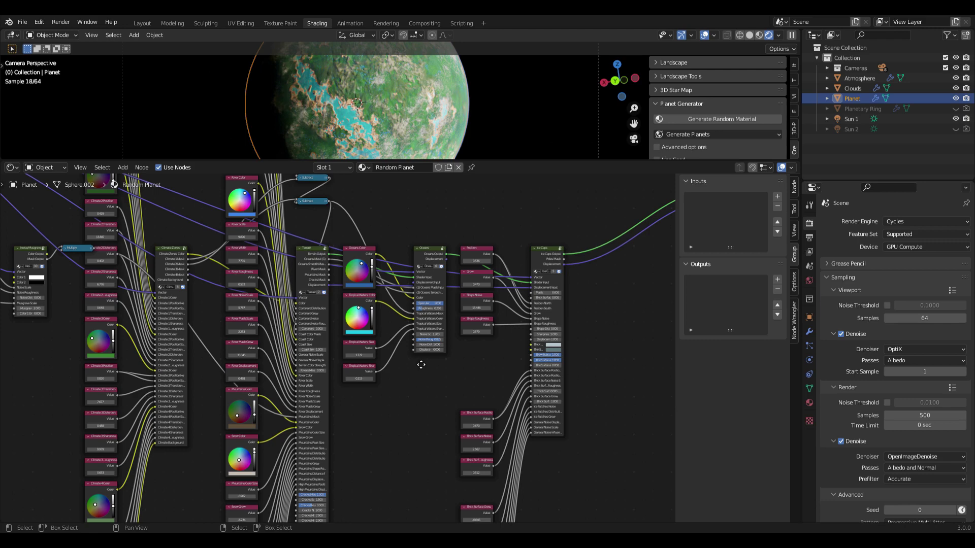
pyautogui.moveTo(421, 364); pyautogui.dragTo(414, 329, button='middle')
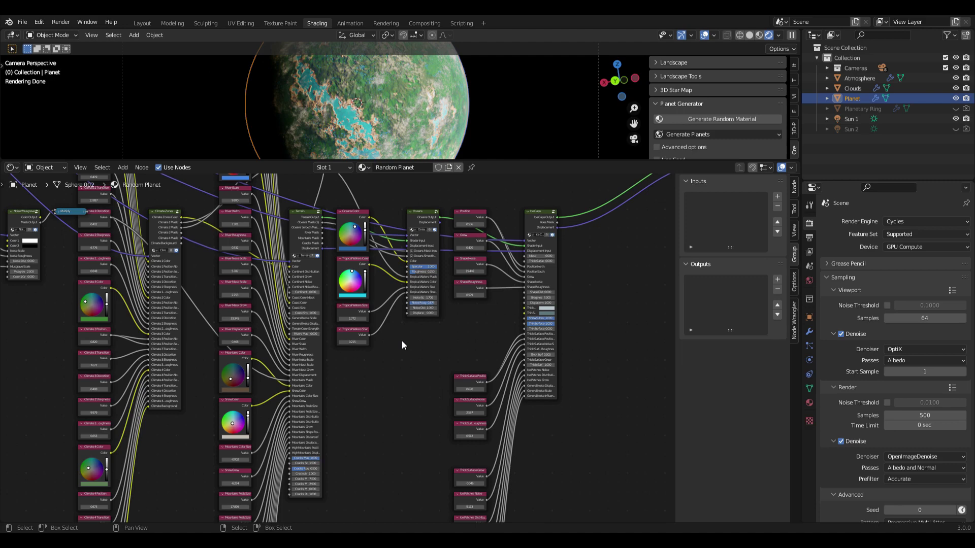
pyautogui.scroll(4, 293, 315)
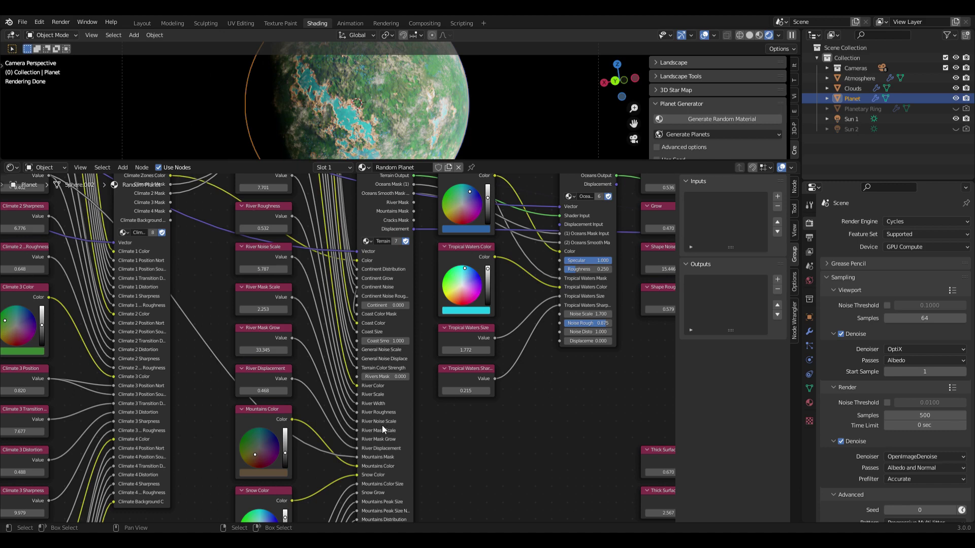
pyautogui.moveTo(311, 279); pyautogui.dragTo(364, 361, button='middle')
pyautogui.keyDown('shift'); pyautogui.scroll(6, 355, 304); pyautogui.keyUp('shift')
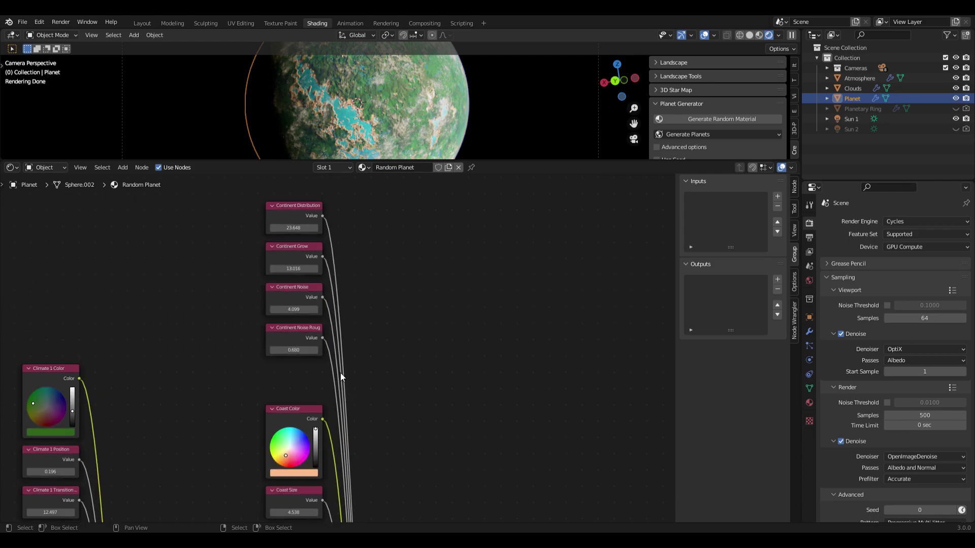
pyautogui.scroll(2, 354, 283)
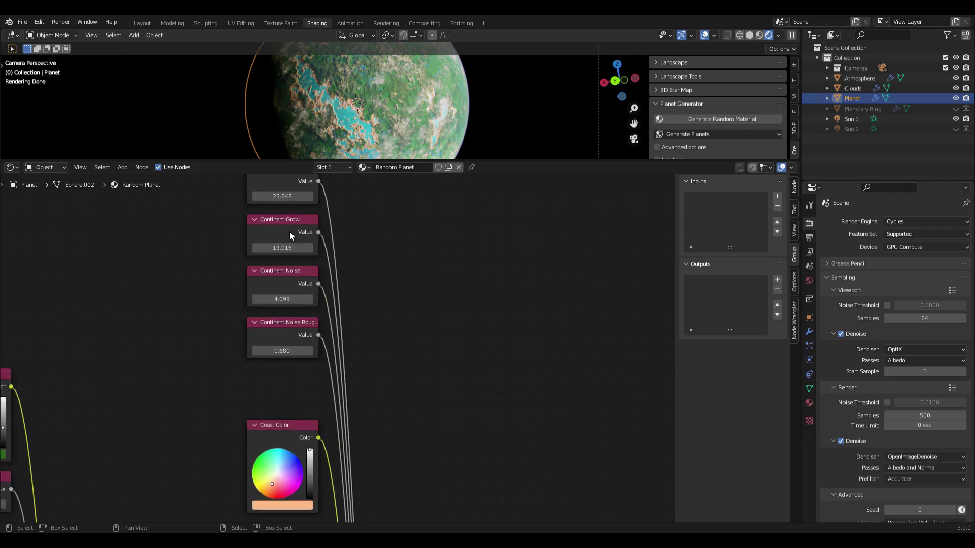
pyautogui.scroll(-1, 386, 380)
pyautogui.keyDown('shift'); pyautogui.scroll(-5, 428, 389); pyautogui.keyUp('shift')
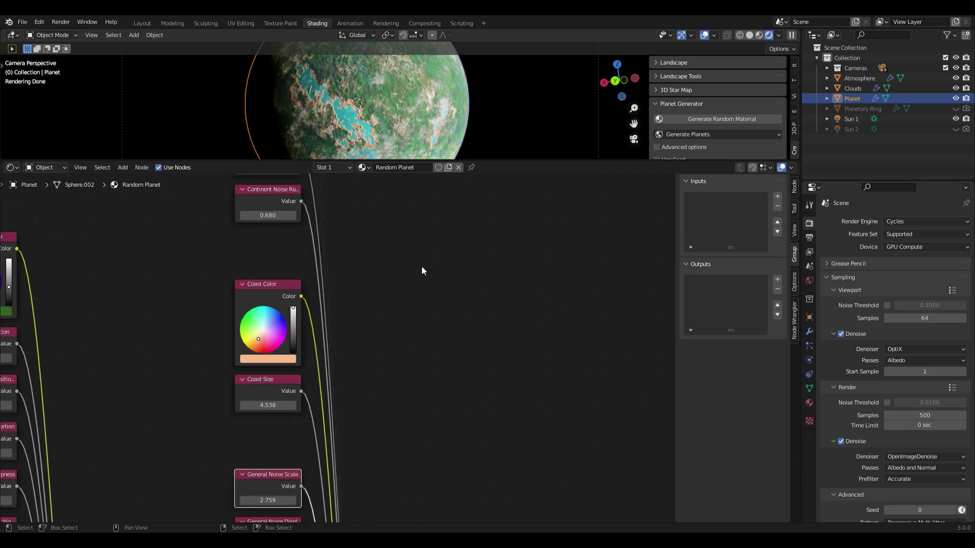
pyautogui.keyDown('shift'); pyautogui.scroll(-15, 421, 271); pyautogui.keyUp('shift')
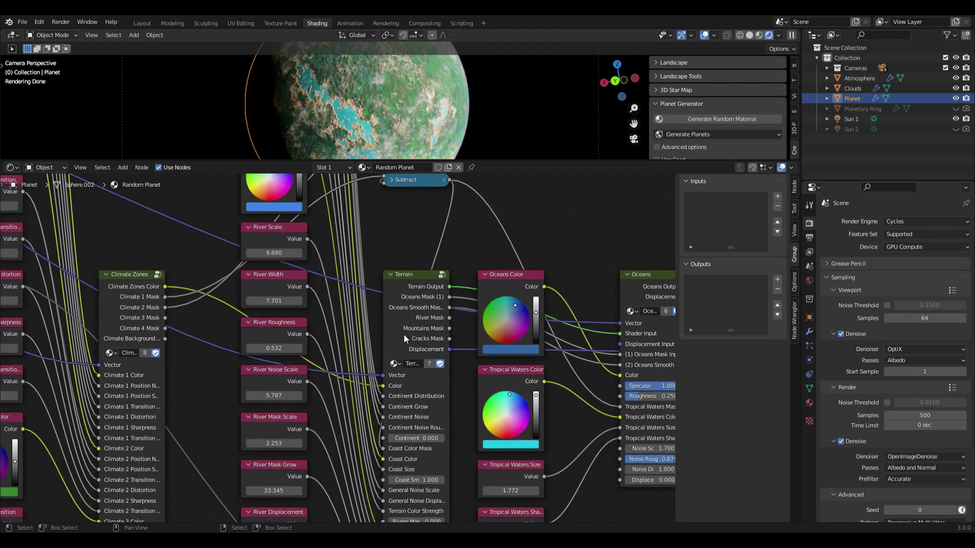
pyautogui.keyDown('shift'); pyautogui.scroll(10, 400, 328); pyautogui.keyUp('shift')
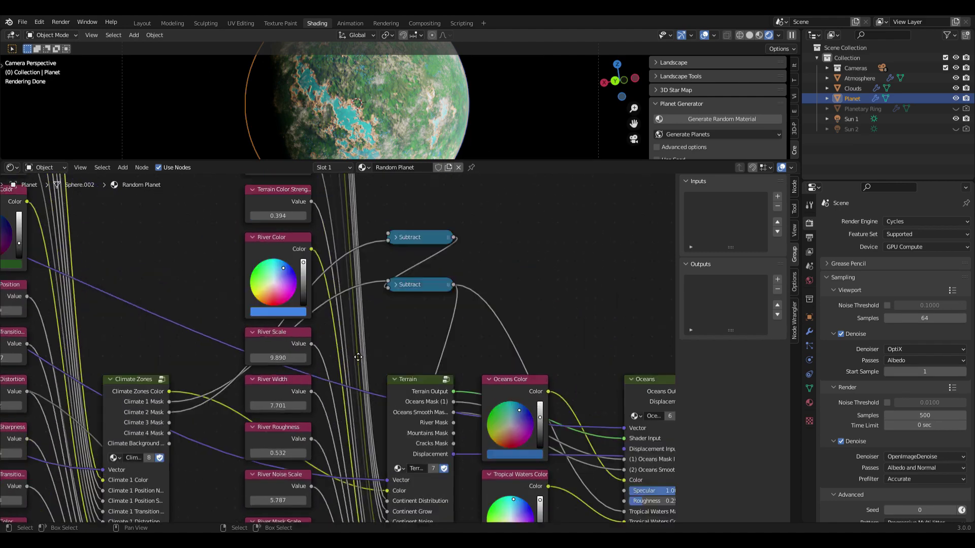
# - Enlarge the 3D viewport and adjust the continent input values so that oceans cover more of the planet
pyautogui.moveTo(299, 163); pyautogui.dragTo(299, 300)
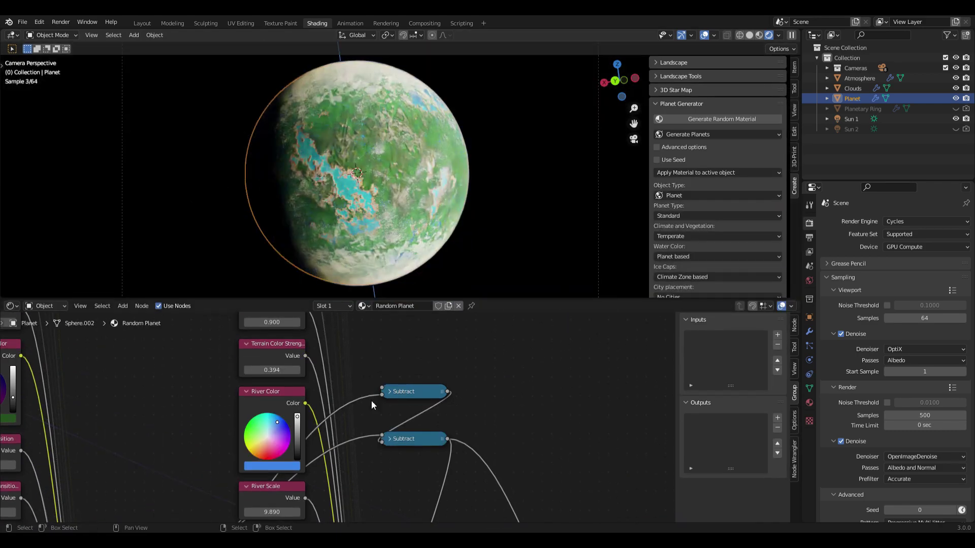
pyautogui.moveTo(400, 374); pyautogui.dragTo(406, 409, button='middle')
pyautogui.moveTo(307, 435); pyautogui.dragTo(281, 435)
# - Change the Climate 1 Color of the Random Planet material to dark red
pyautogui.scroll(-3, 311, 467)
pyautogui.moveTo(311, 468); pyautogui.dragTo(503, 408, button='middle')
pyautogui.scroll(2, 383, 376)
pyautogui.scroll(2, 394, 395)
pyautogui.click(419, 422)
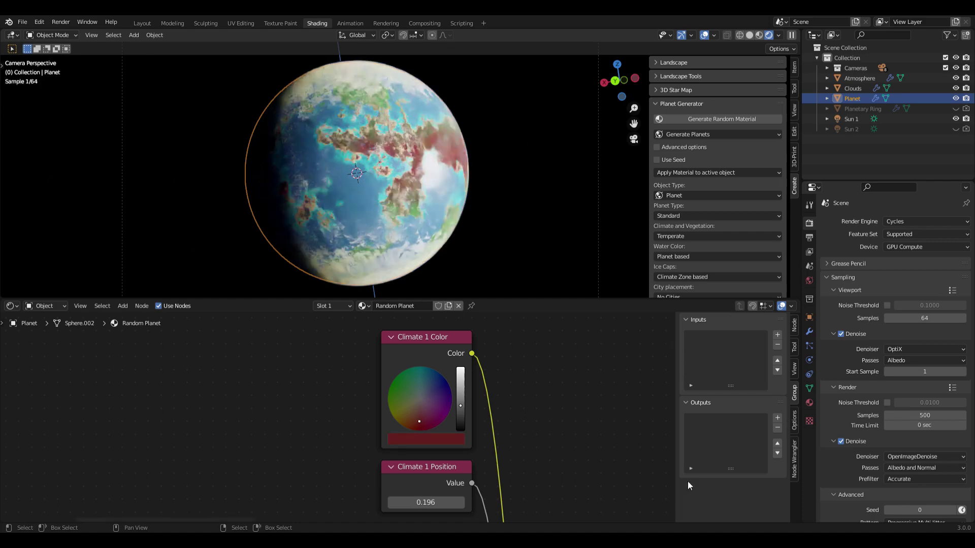
pyautogui.scroll(-5, 565, 405)
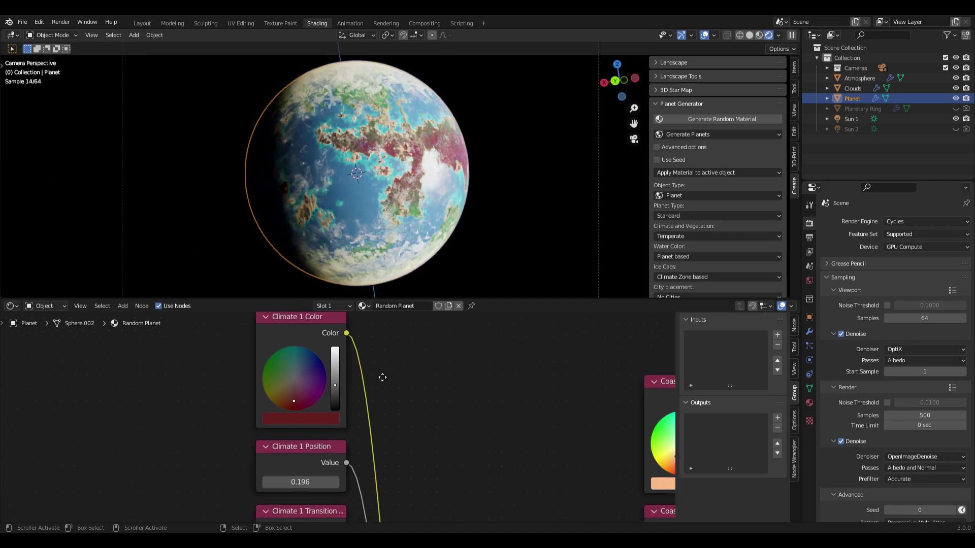
pyautogui.moveTo(562, 487); pyautogui.dragTo(361, 518, button='middle')
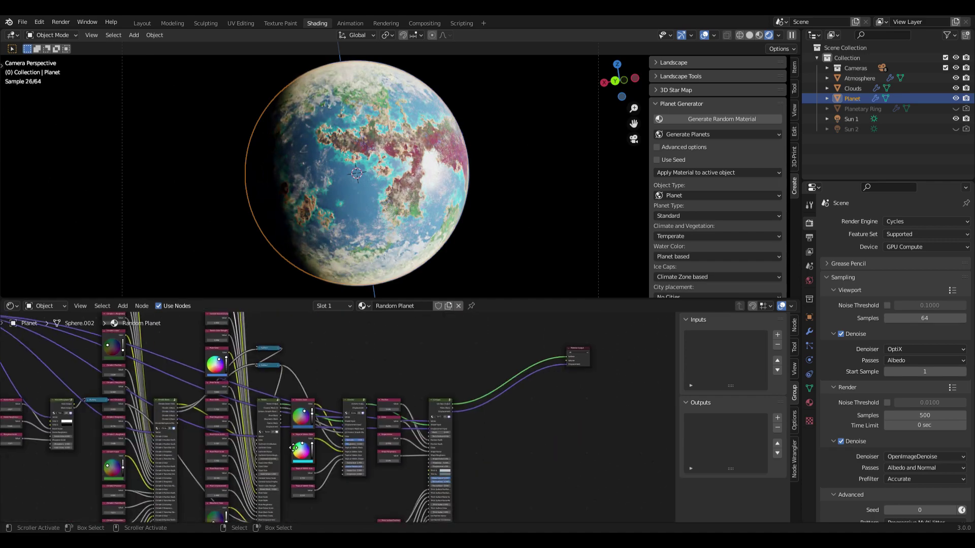
pyautogui.moveTo(262, 446); pyautogui.dragTo(439, 434, button='middle')
pyautogui.moveTo(480, 467); pyautogui.dragTo(426, 438, button='middle')
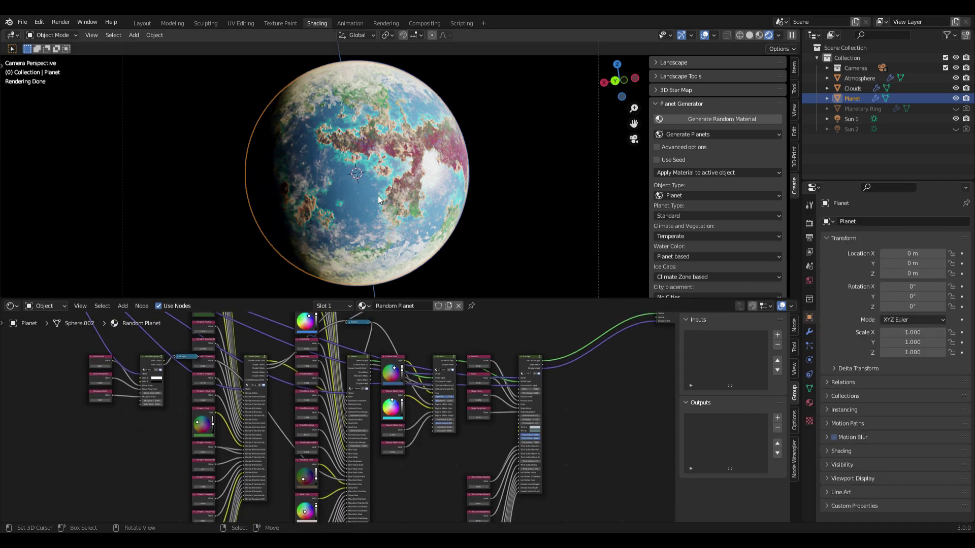
# - Set the generator to Clouds with the Dirty cloud color and generate random materials for the Clouds object
pyautogui.click(678, 196)
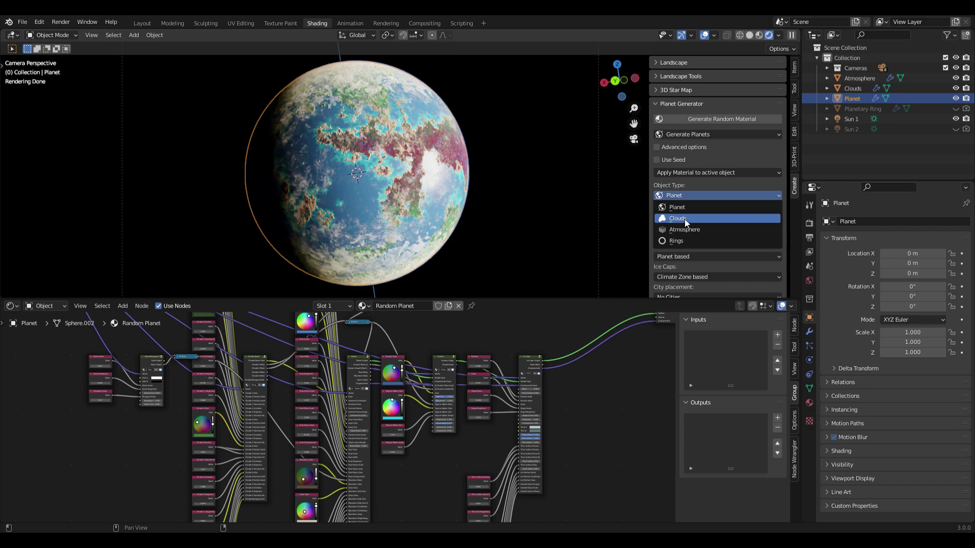
pyautogui.click(684, 218)
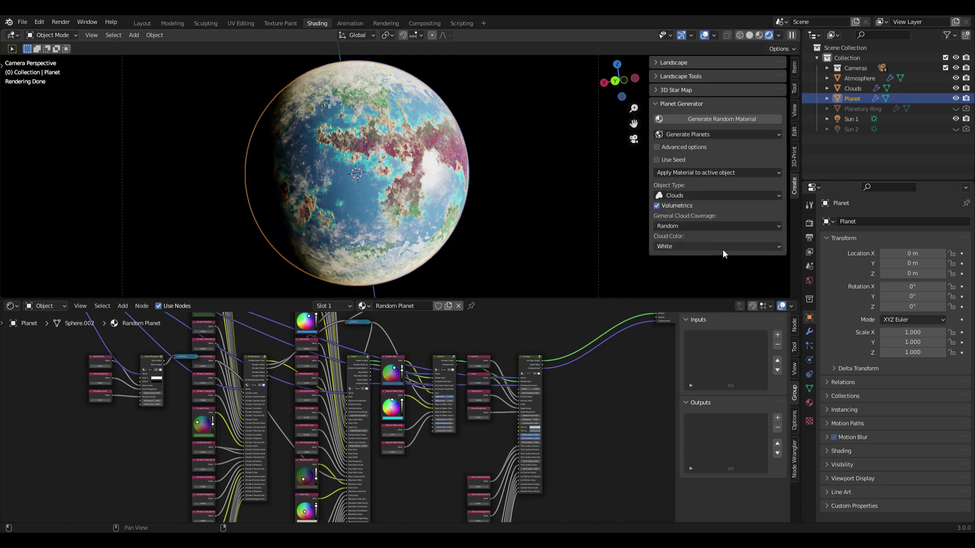
pyautogui.click(851, 89)
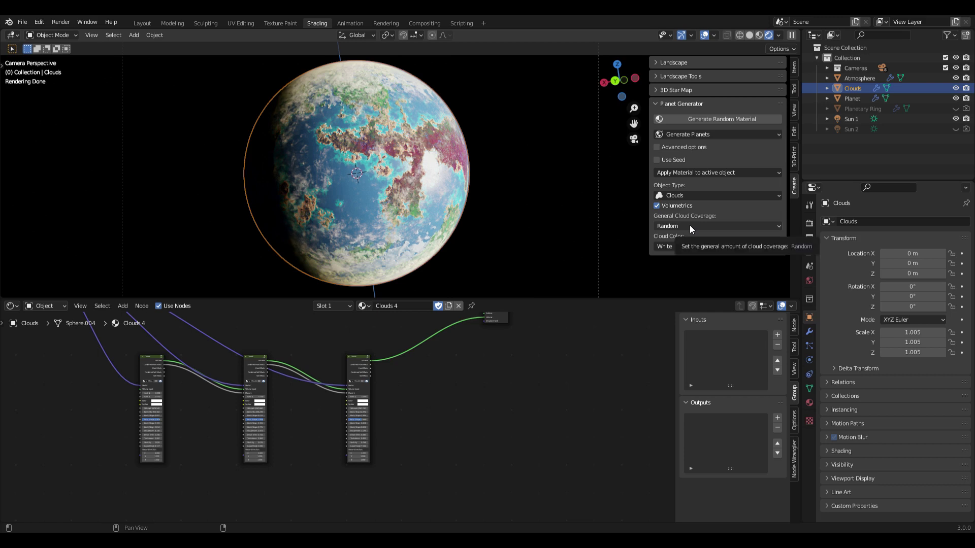
pyautogui.click(686, 248)
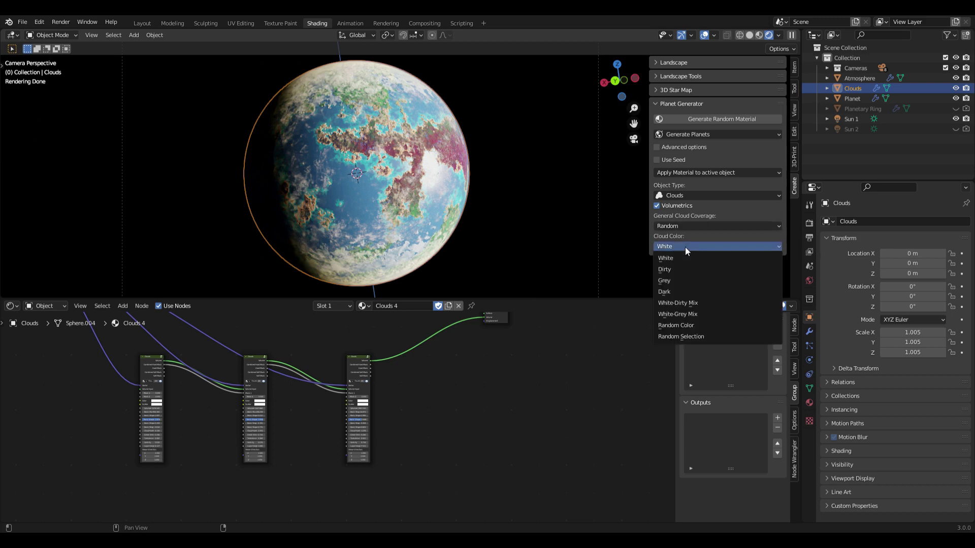
pyautogui.click(666, 269)
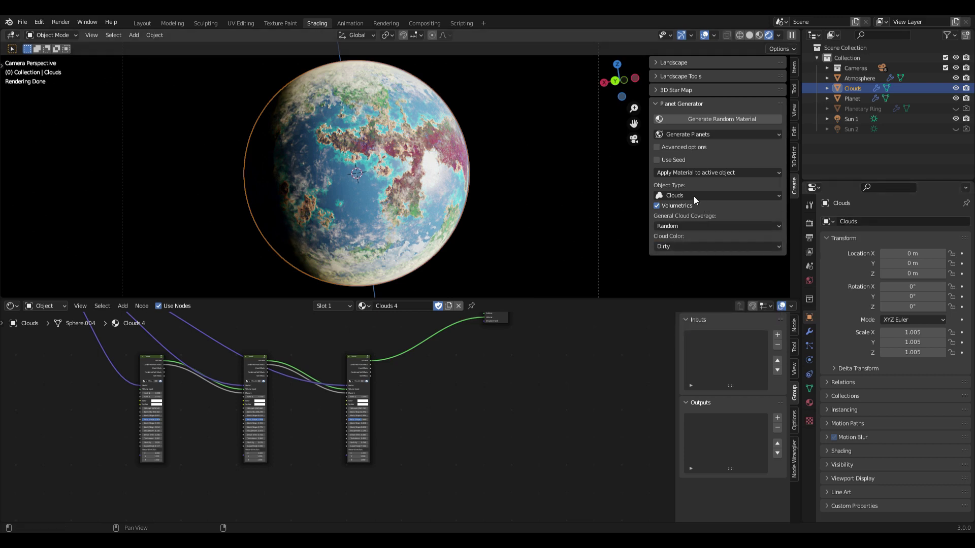
pyautogui.click(706, 122)
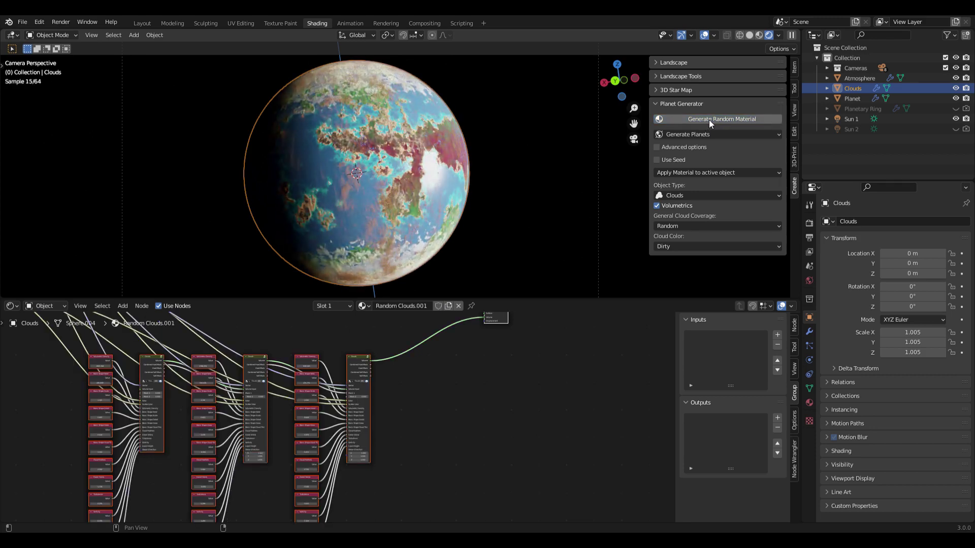
pyautogui.click(709, 120)
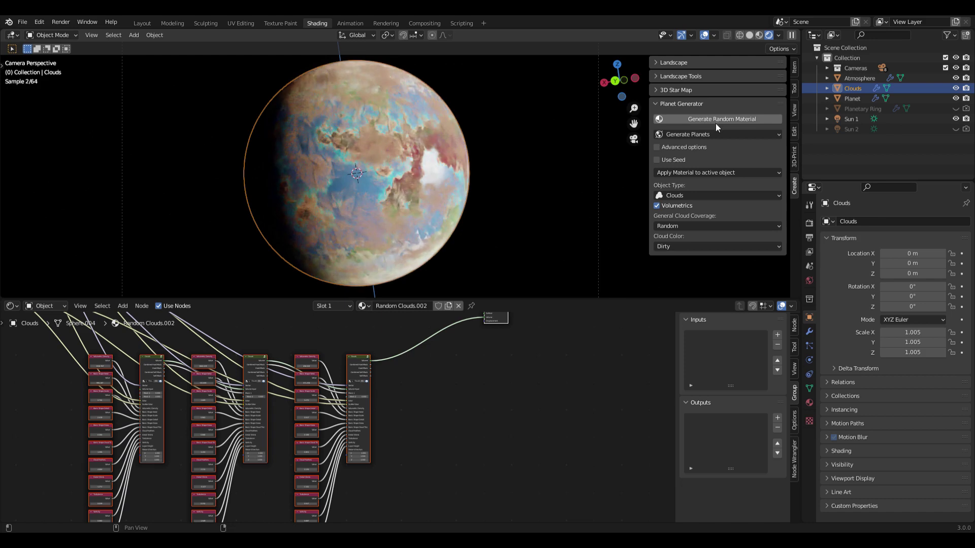
# - Generate random green atmosphere materials for the Atmosphere object and inspect the planet's rim up close
pyautogui.click(835, 78)
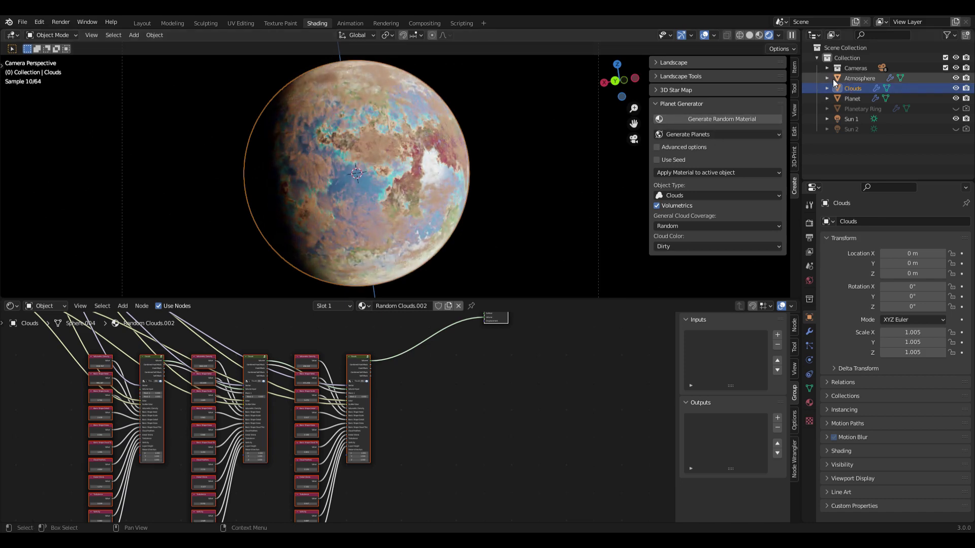
pyautogui.click(675, 195)
pyautogui.click(677, 227)
pyautogui.click(676, 216)
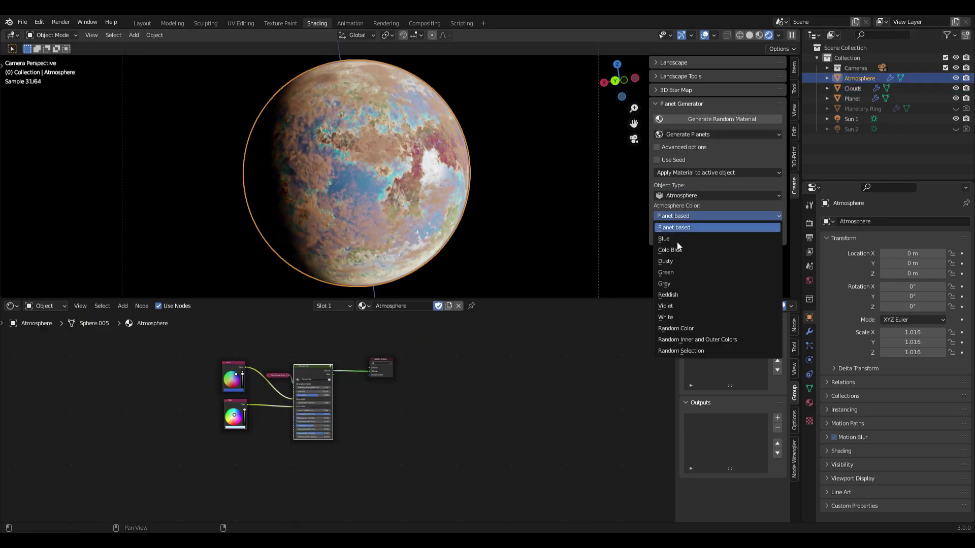
pyautogui.click(659, 263)
pyautogui.click(706, 120)
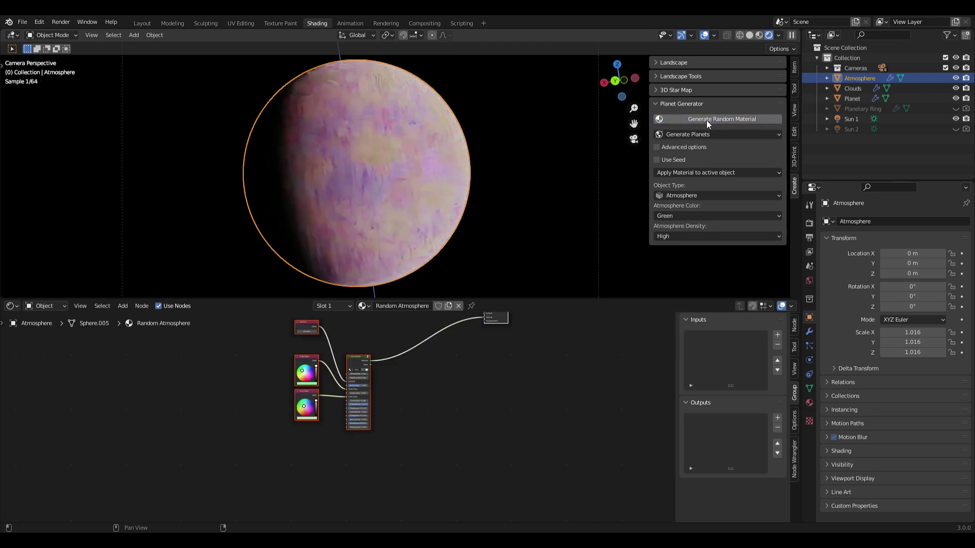
pyautogui.click(706, 120)
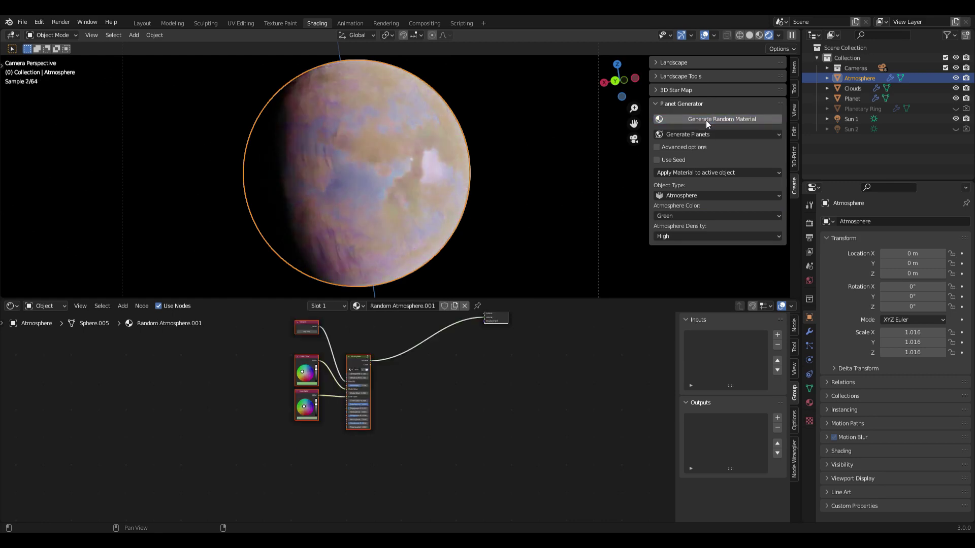
pyautogui.scroll(5, 508, 142)
pyautogui.keyDown('shift'); pyautogui.moveTo(501, 139); pyautogui.dragTo(525, 106, button='middle'); pyautogui.keyUp('shift')
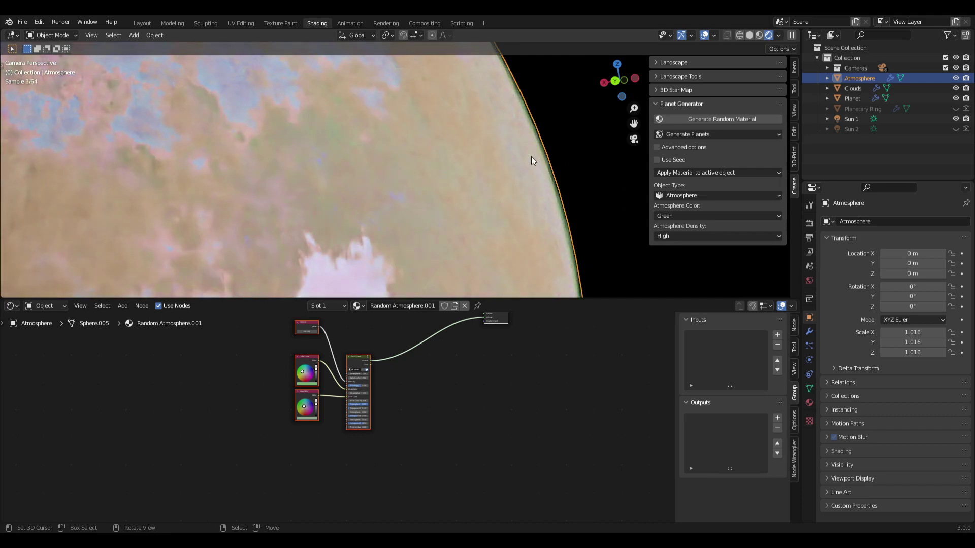
pyautogui.scroll(-5, 498, 178)
pyautogui.keyDown('shift'); pyautogui.moveTo(356, 213); pyautogui.dragTo(413, 173, button='middle'); pyautogui.keyUp('shift')
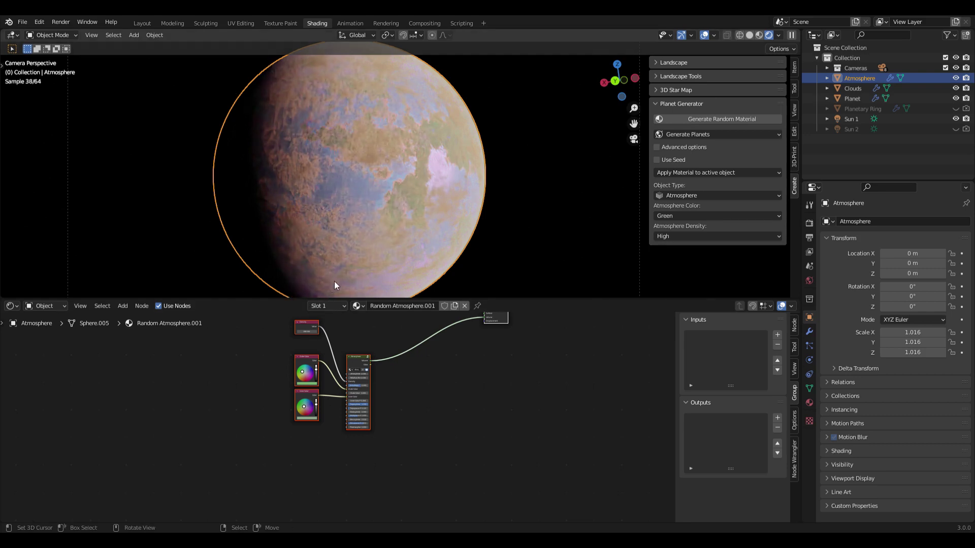
# - Set the Atmosphere Color option to Planet based and the generator's object type to Planet
pyautogui.click(660, 217)
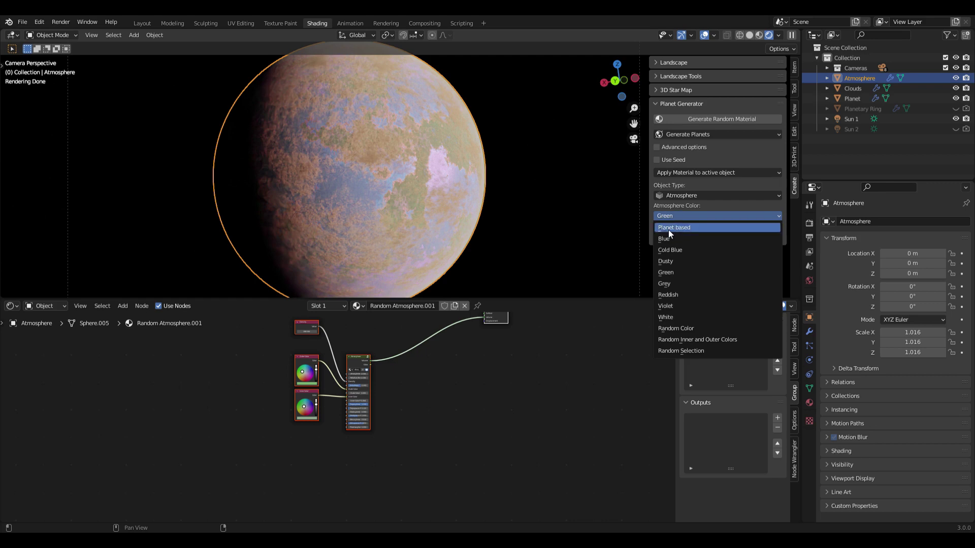
pyautogui.click(668, 230)
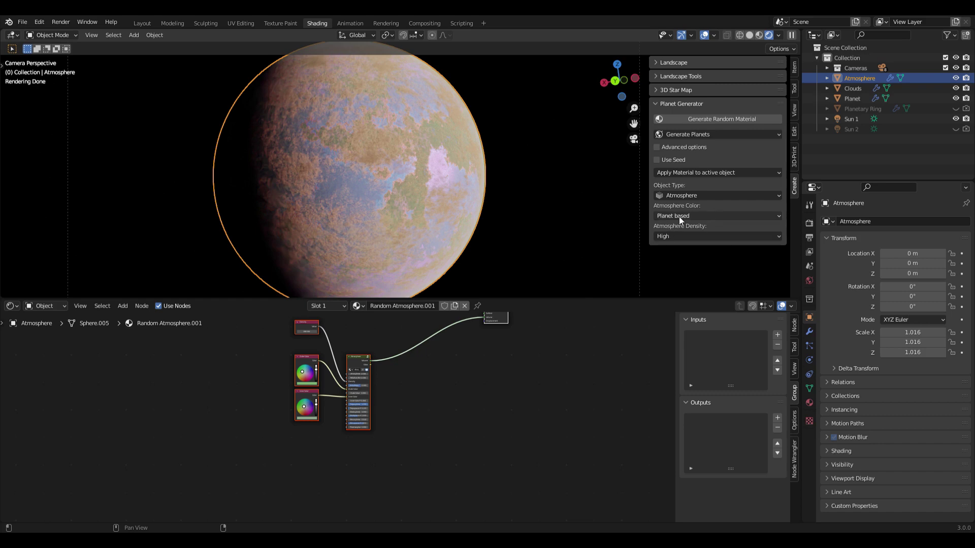
pyautogui.click(677, 195)
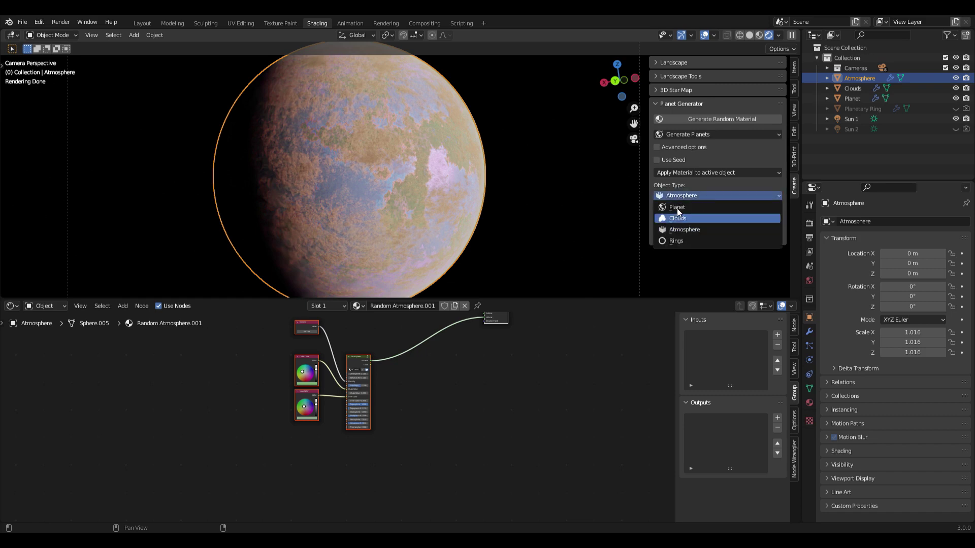
pyautogui.click(678, 208)
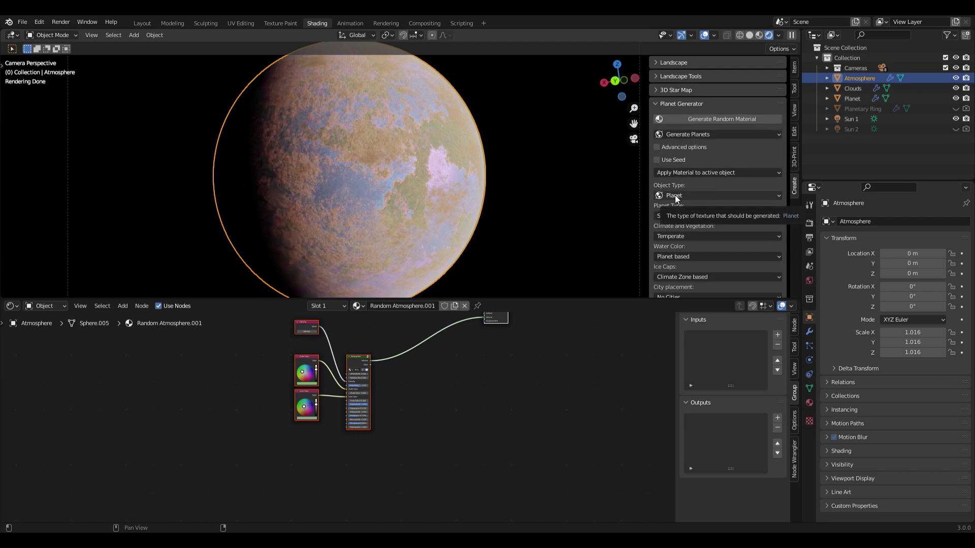
# - Show the Planetary Ring and generate random planet, clouds and atmosphere materials for the objects in the scene
pyautogui.click(955, 108)
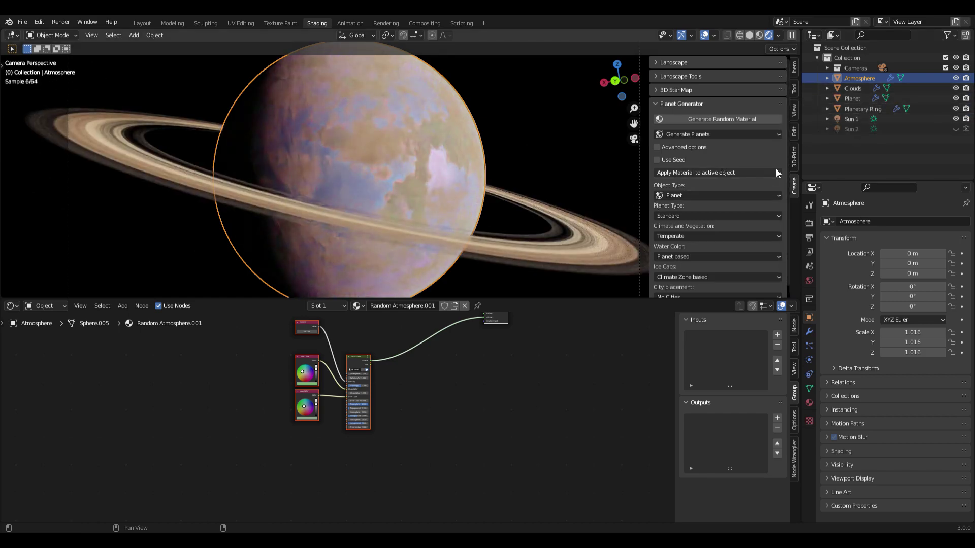
pyautogui.click(852, 90)
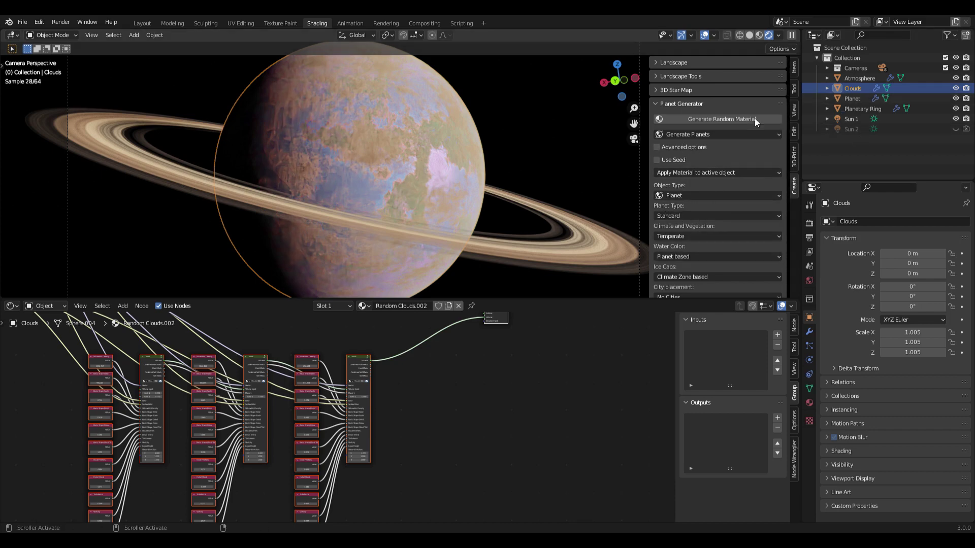
pyautogui.click(687, 171)
pyautogui.click(682, 195)
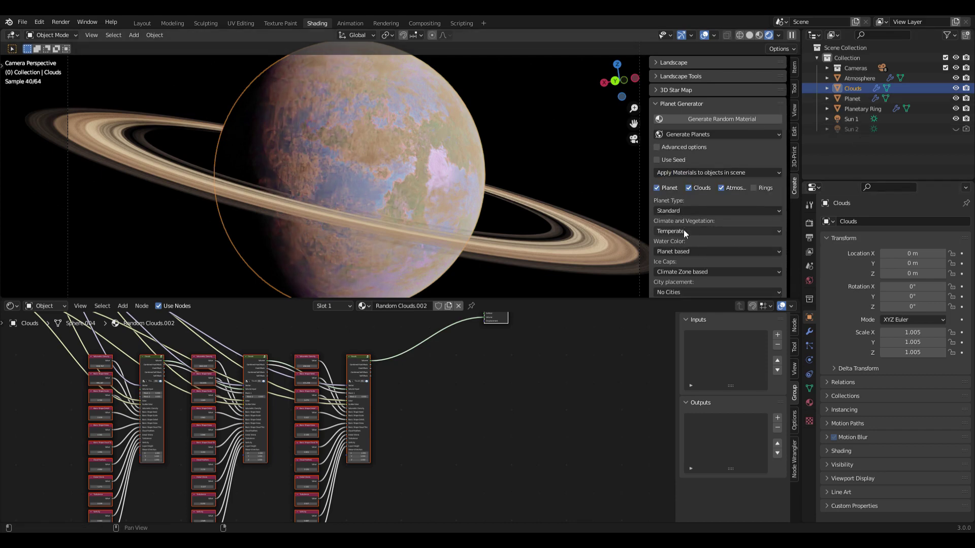
pyautogui.scroll(-5, 693, 256)
pyautogui.click(675, 248)
pyautogui.click(730, 258)
pyautogui.scroll(5, 711, 193)
pyautogui.click(701, 119)
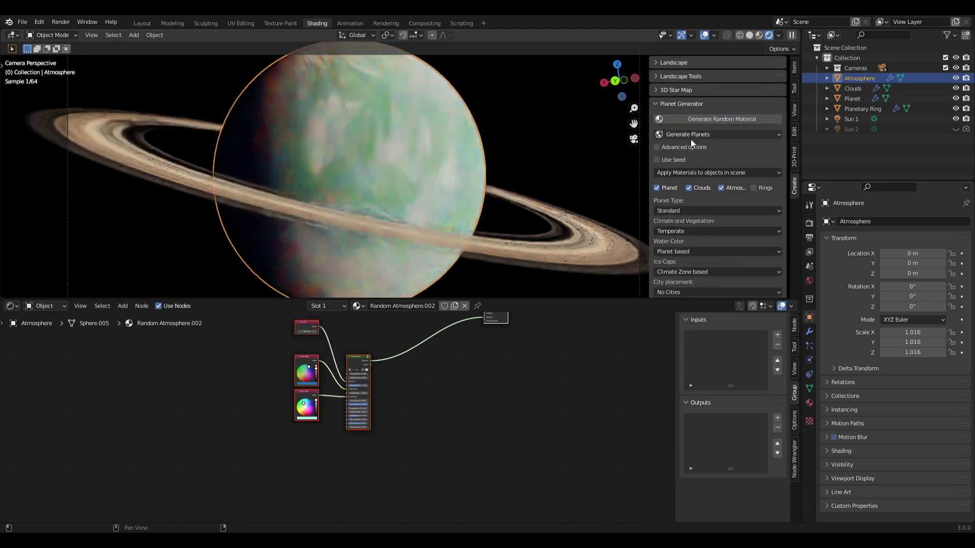
pyautogui.click(703, 122)
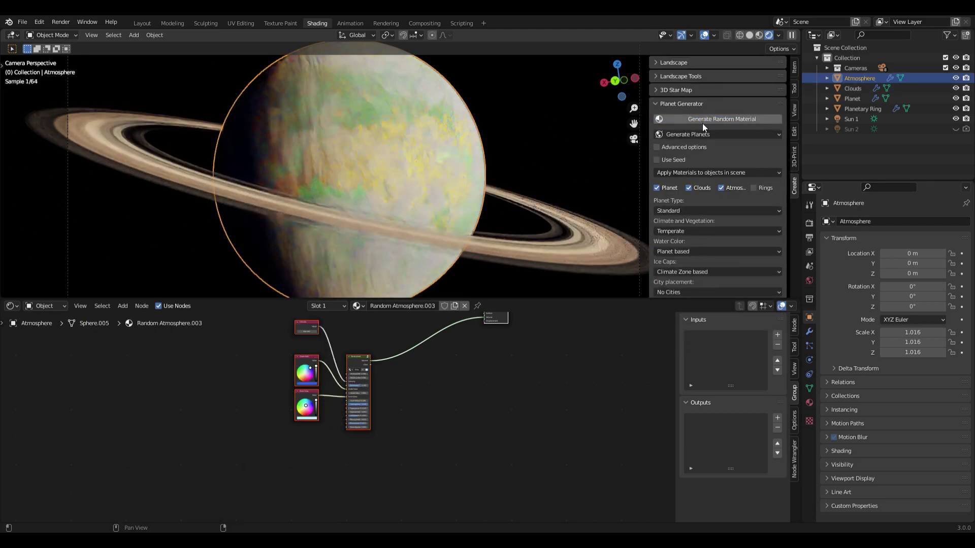
# - Change another of the lower generation options and generate a new set of materials for the scene's objects
pyautogui.scroll(-5, 683, 264)
pyautogui.click(675, 288)
pyautogui.click(672, 314)
pyautogui.scroll(5, 708, 152)
pyautogui.click(708, 119)
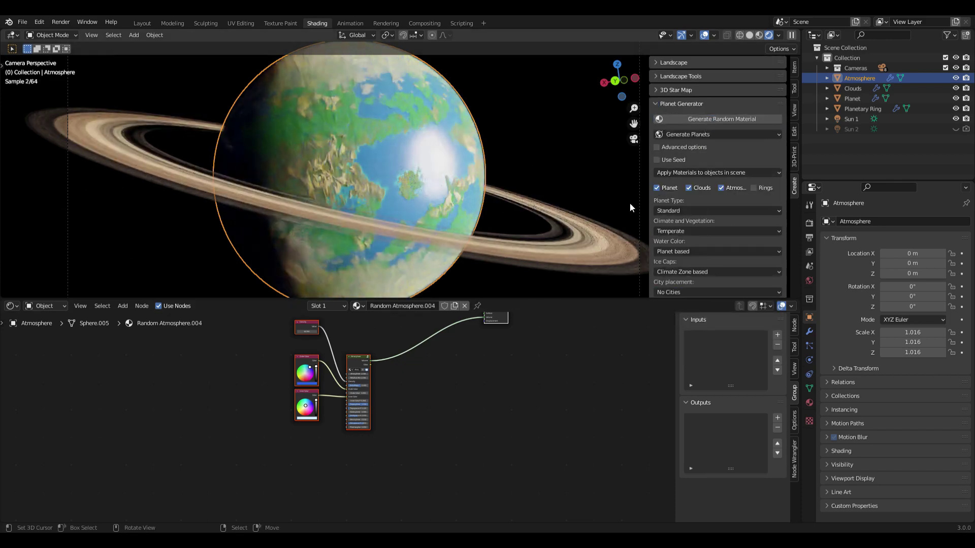
# - Apply materials to the active object only, with object type Rings, and generate several random materials for the Planetary Ring
pyautogui.click(852, 108)
pyautogui.click(696, 174)
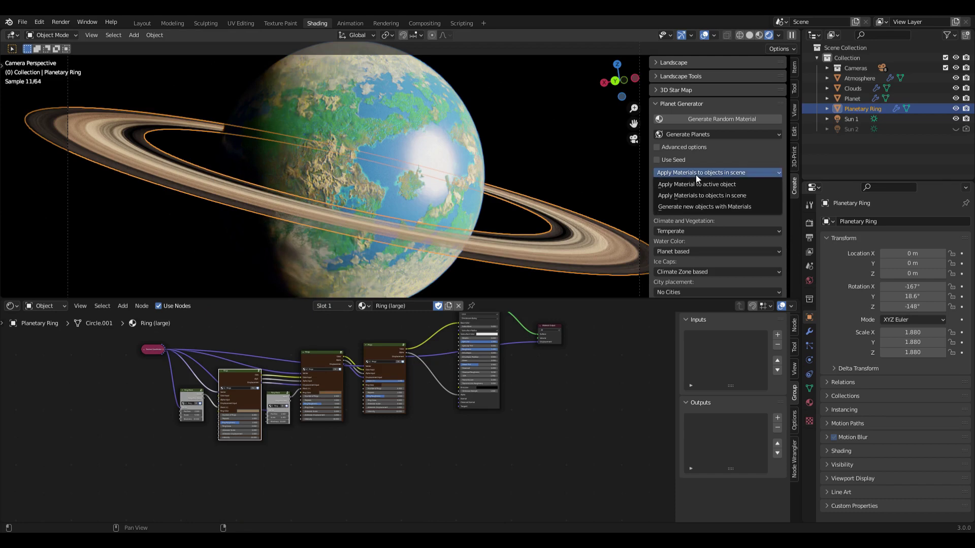
pyautogui.click(696, 185)
pyautogui.click(678, 196)
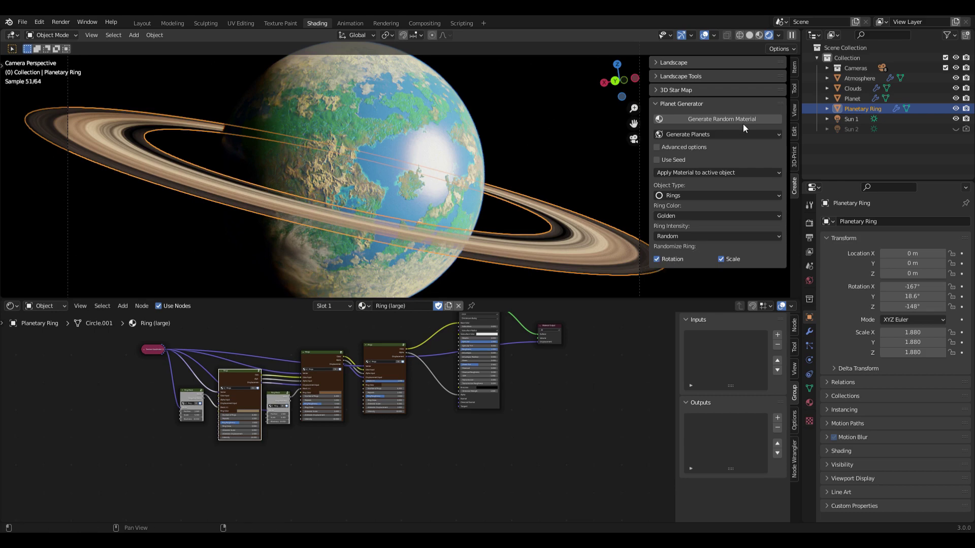
pyautogui.click(727, 118)
pyautogui.click(727, 118)
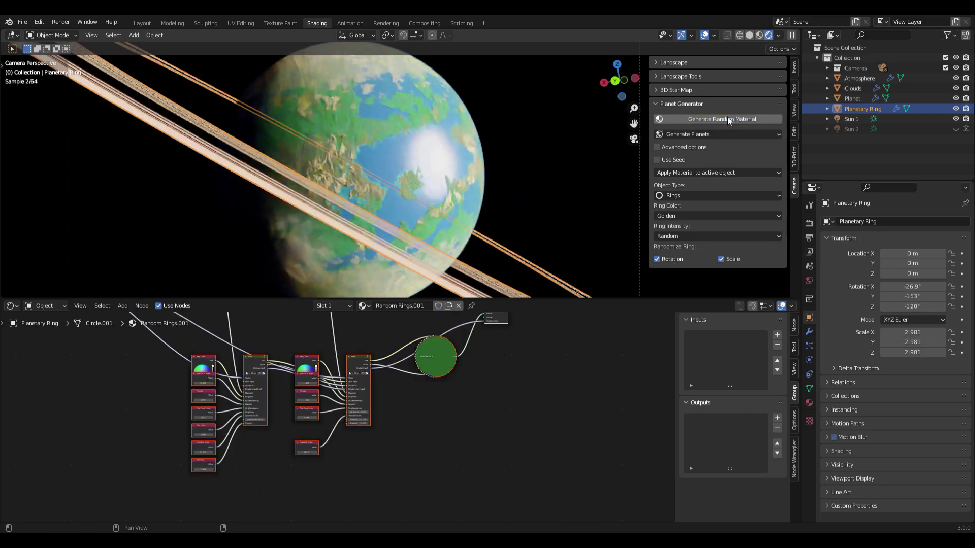
pyautogui.click(727, 119)
pyautogui.click(728, 119)
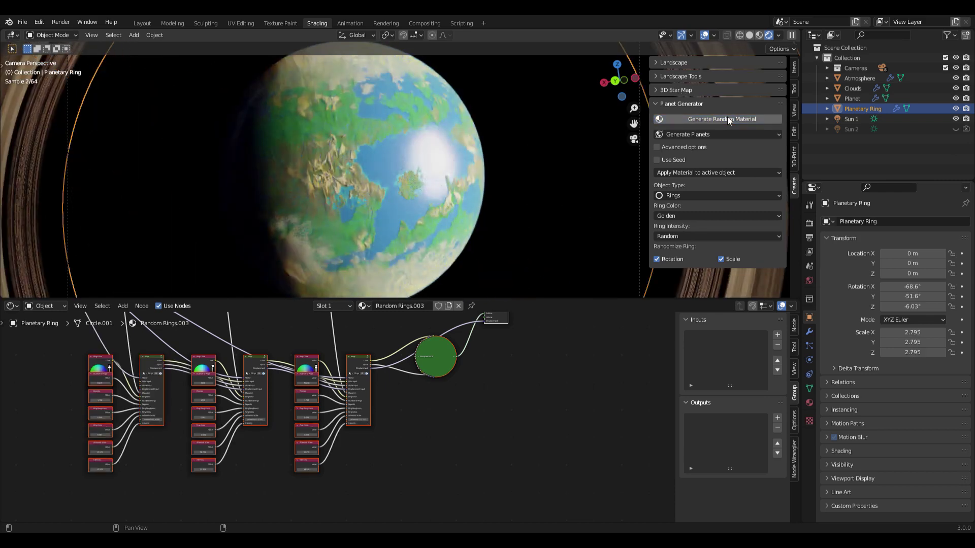
pyautogui.click(727, 118)
pyautogui.click(727, 118)
pyautogui.click(727, 118)
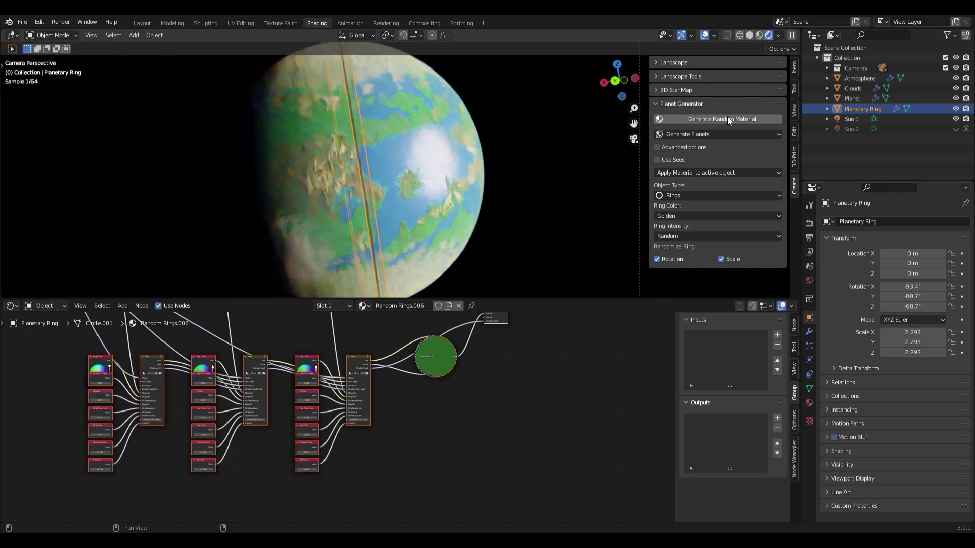
pyautogui.click(727, 118)
# - Set the Mask of the world's Stars Background node to 0, then return to the object shader nodes
pyautogui.click(45, 306)
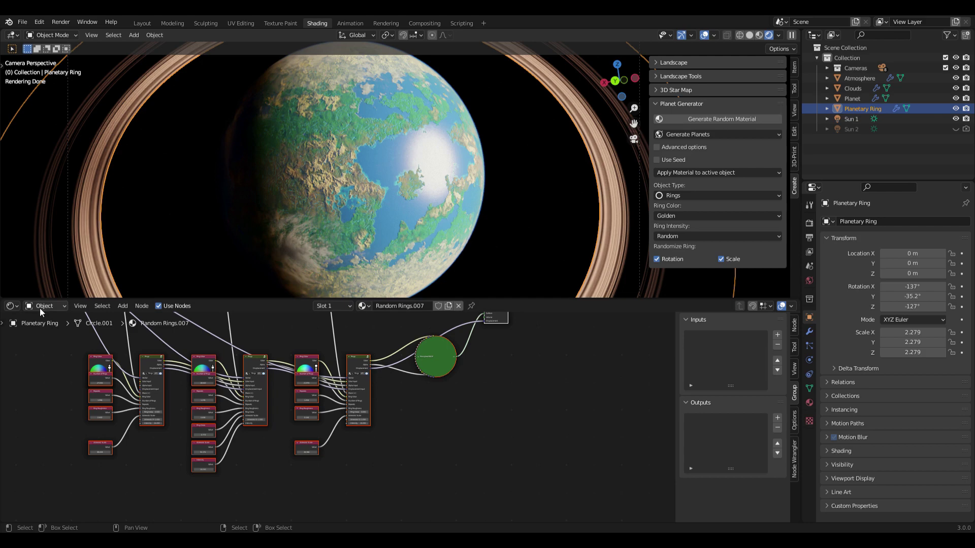
pyautogui.click(50, 331)
pyautogui.moveTo(314, 358); pyautogui.dragTo(483, 442, button='middle')
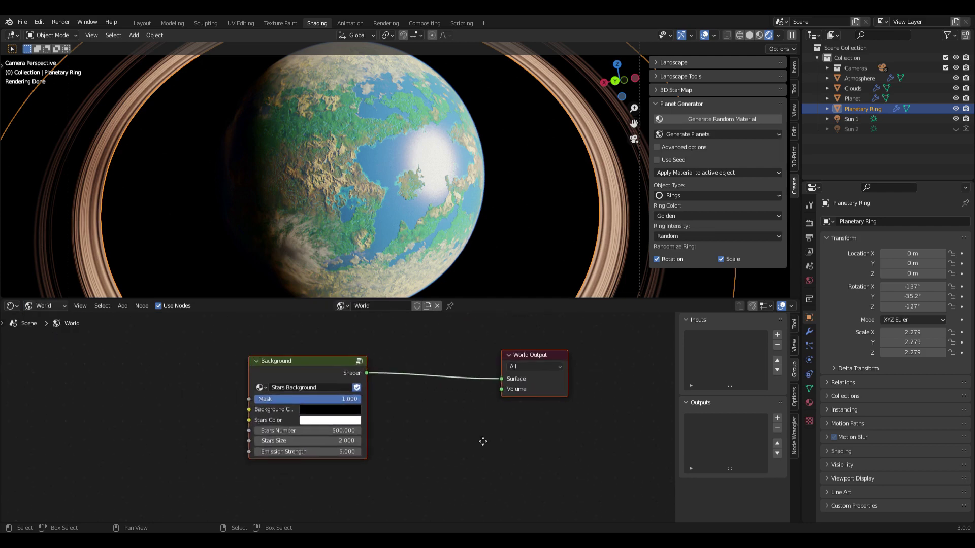
pyautogui.moveTo(352, 400); pyautogui.dragTo(254, 399)
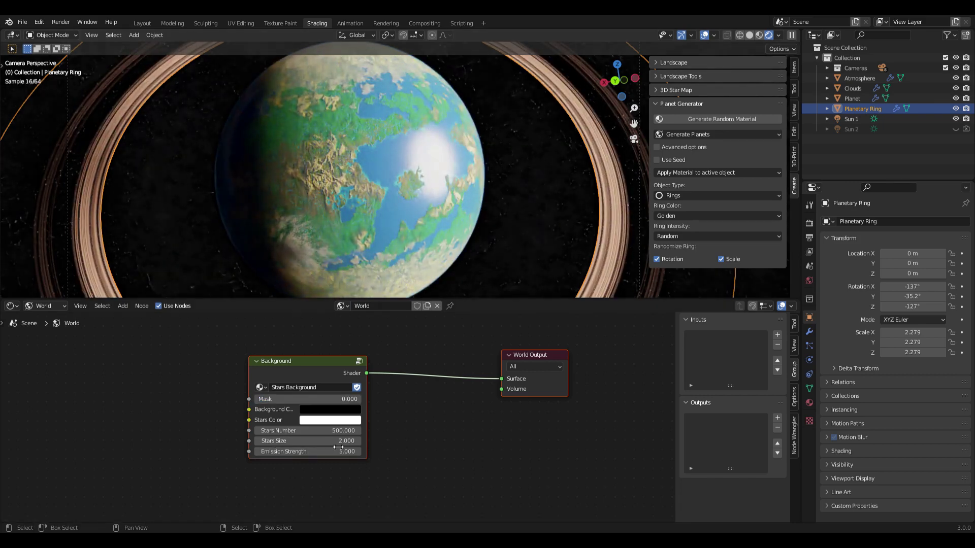
pyautogui.click(46, 306)
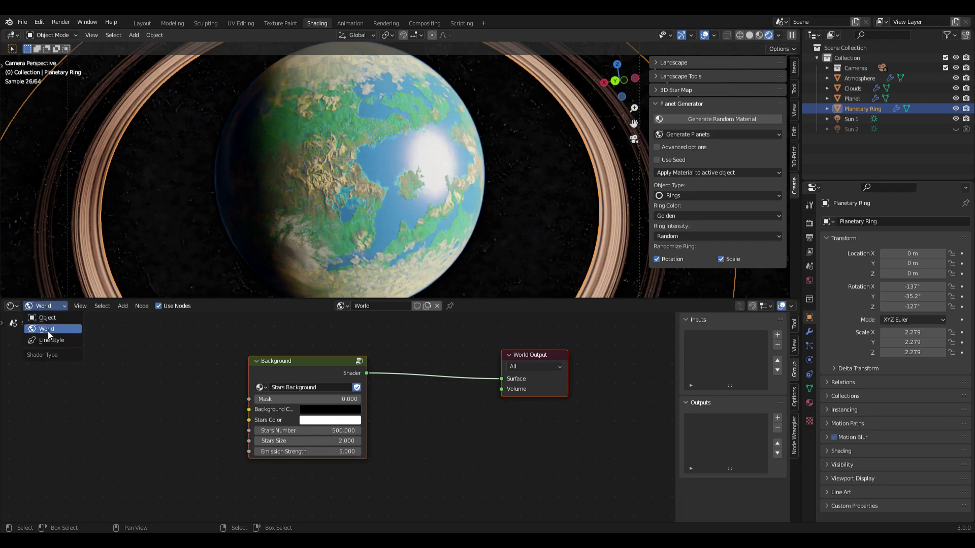
pyautogui.click(48, 318)
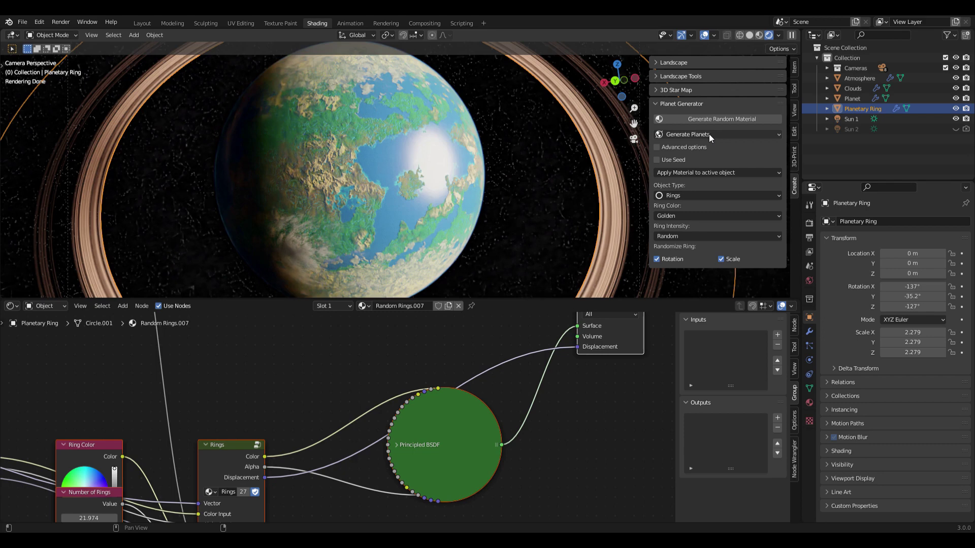
# - Switch the Planet Generator to Generate Stars, hide the Planetary Ring, Clouds and Atmosphere, and select the Planet
pyautogui.click(709, 134)
pyautogui.click(690, 159)
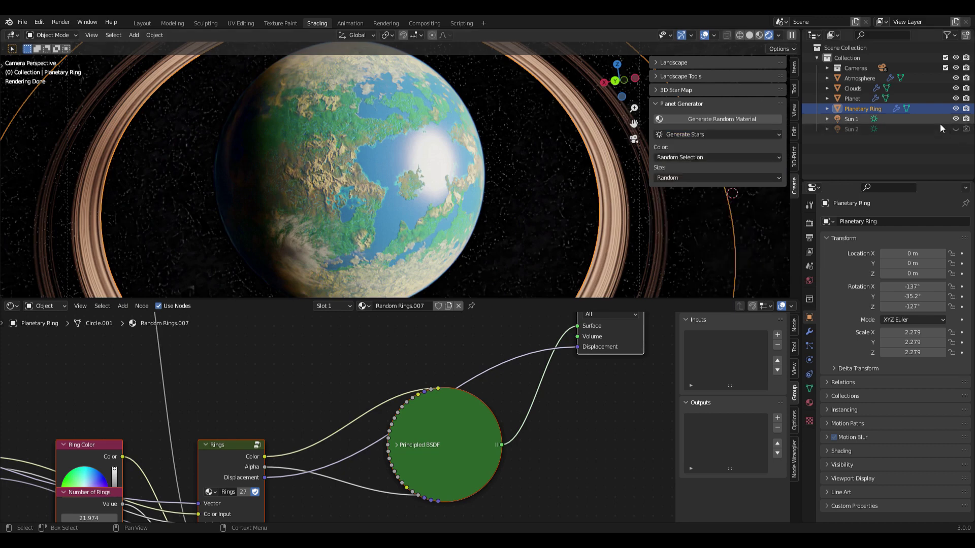
pyautogui.click(956, 108)
pyautogui.click(956, 88)
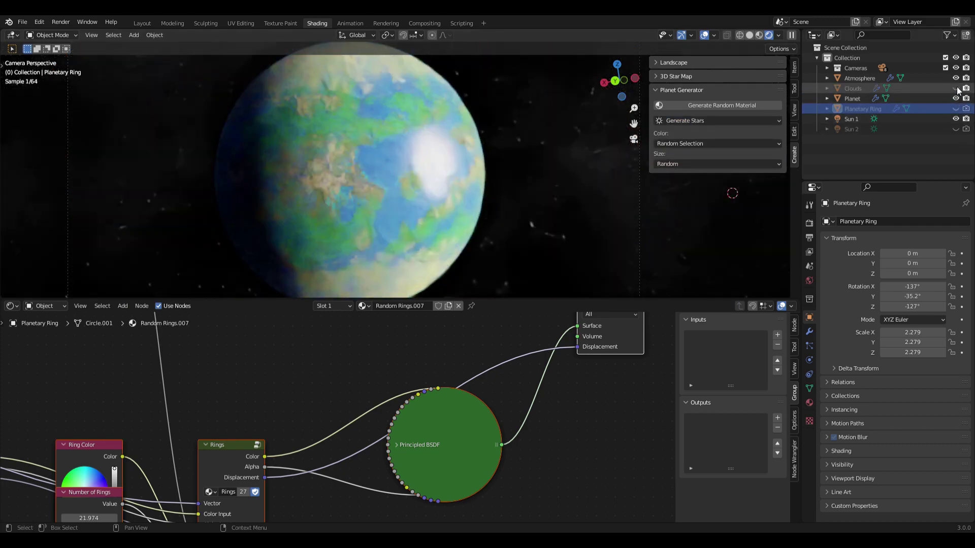
pyautogui.click(957, 78)
pyautogui.click(852, 98)
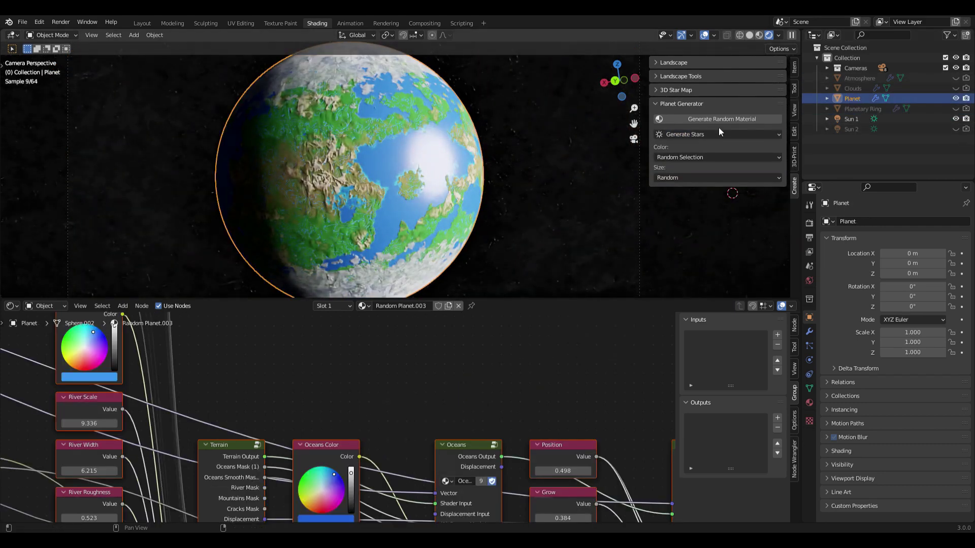
# - Set the star color to Orange, keep the size Random, and generate several random star materials for the Planet
pyautogui.click(668, 158)
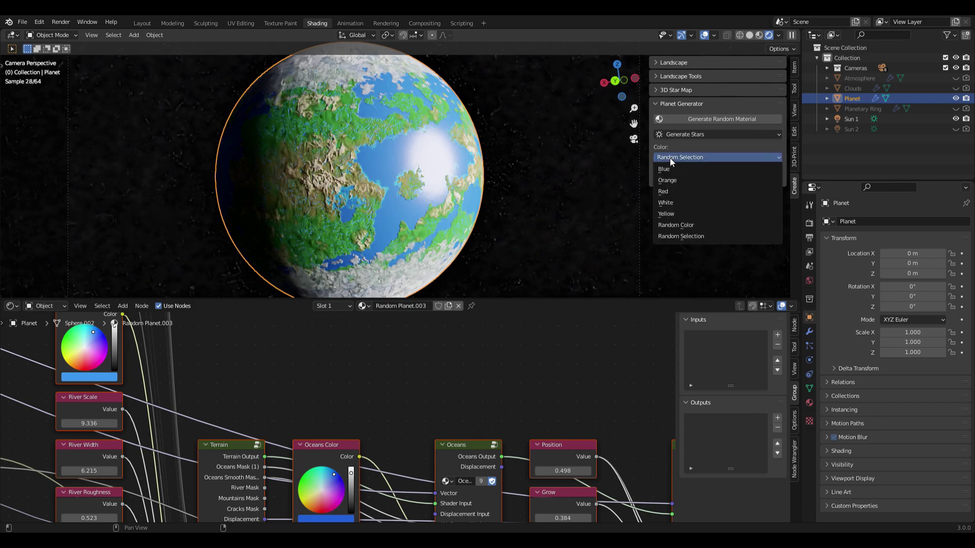
pyautogui.click(668, 180)
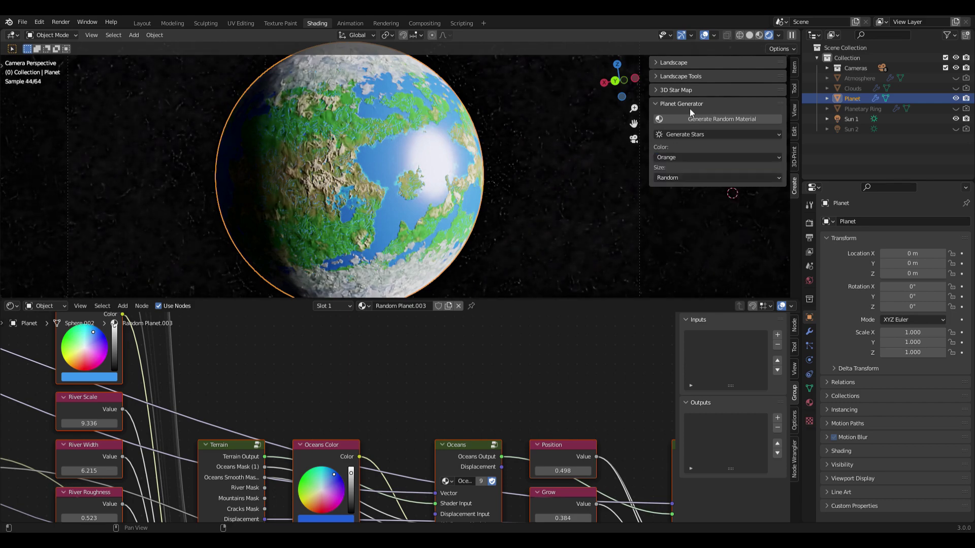
pyautogui.click(690, 119)
pyautogui.click(690, 119)
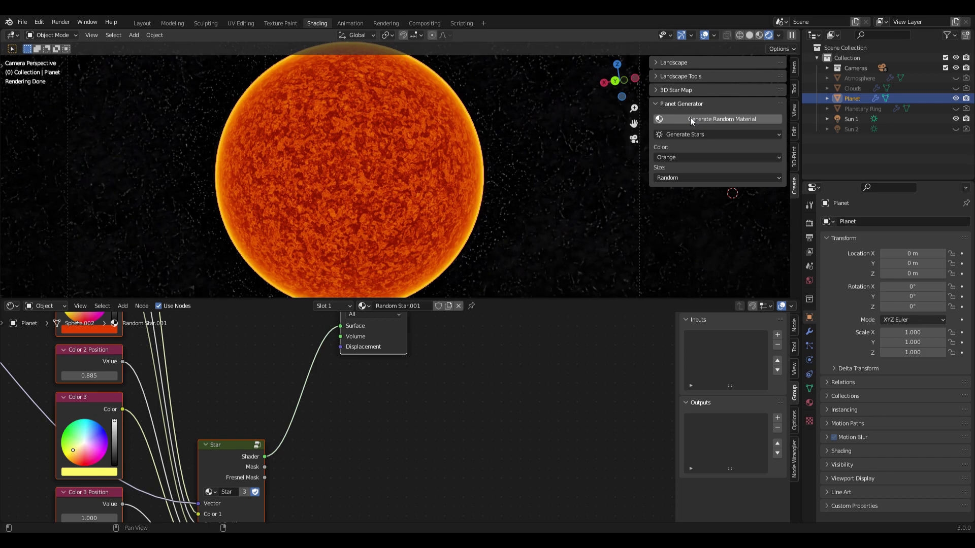
pyautogui.click(690, 119)
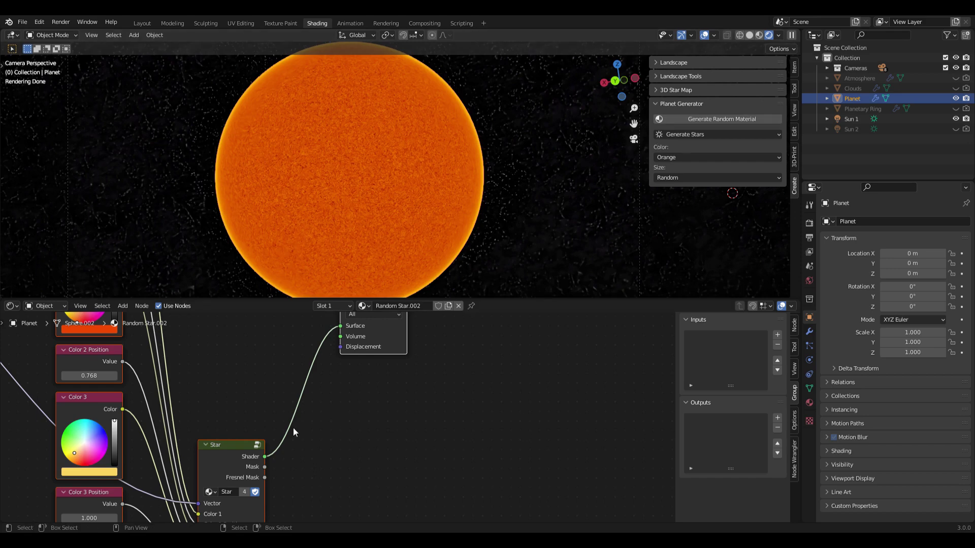
pyautogui.scroll(3, 439, 175)
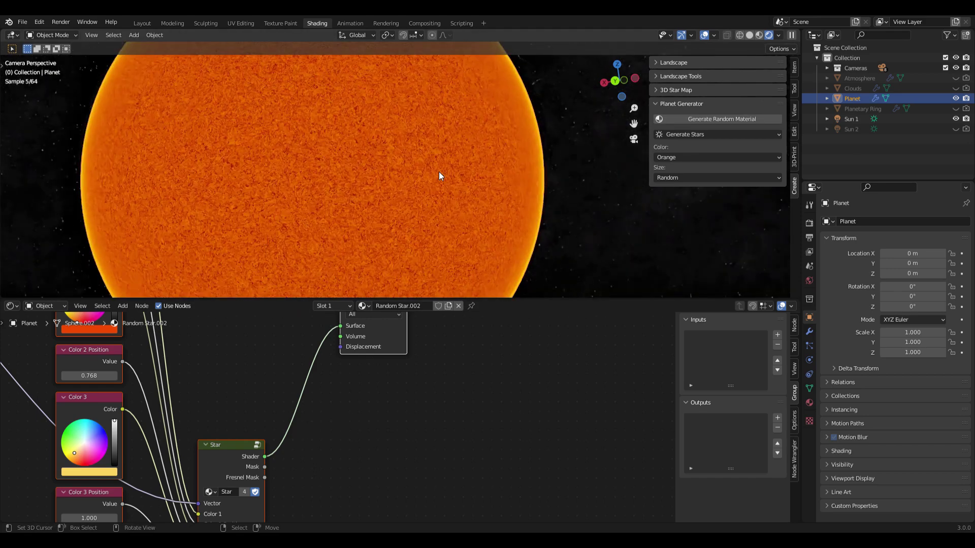